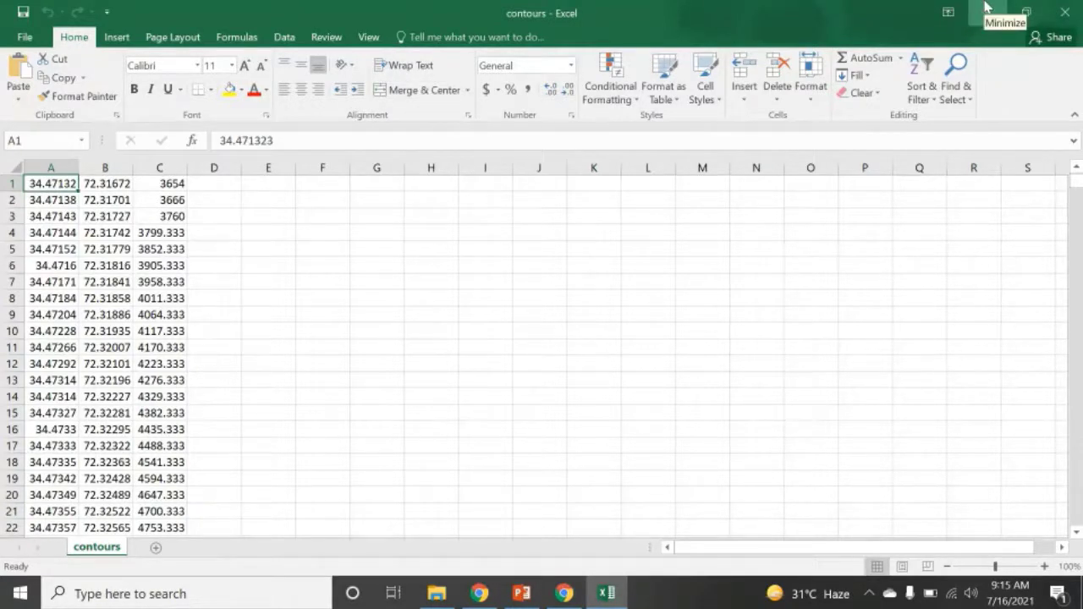
Step: Switch to Google Earth Pro, search for Malam Jabba, Pakistan, and decline the survey invitation
left_click(985, 7)
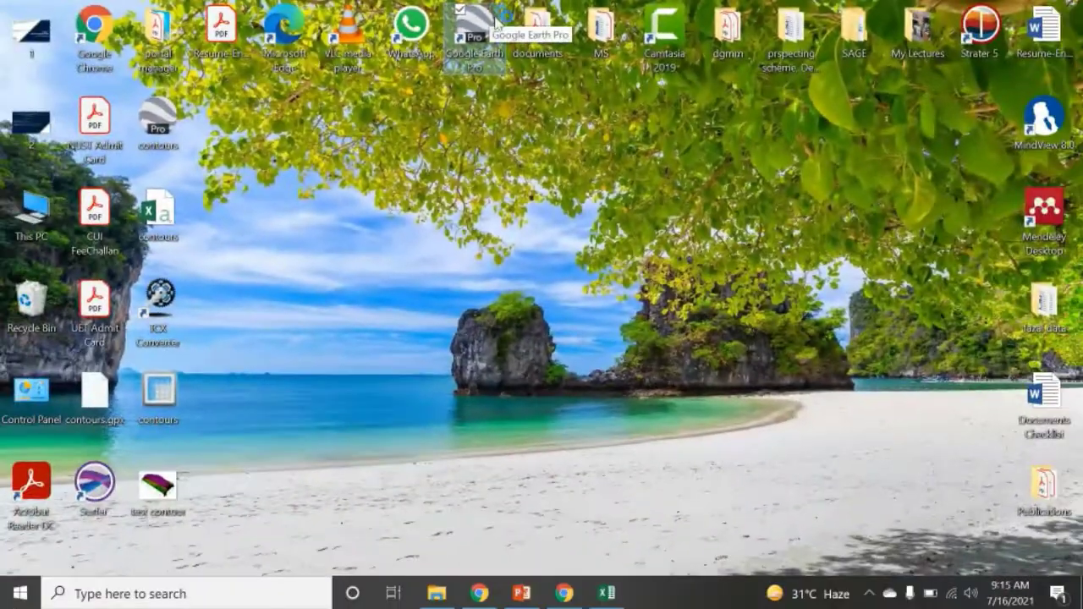
double_click(630, 58)
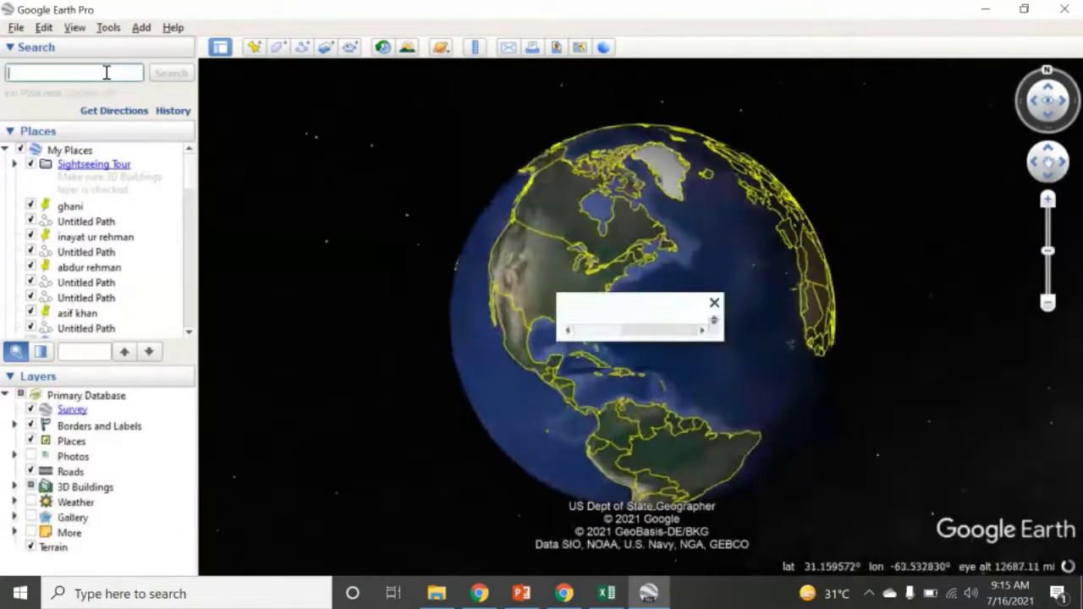
type("m")
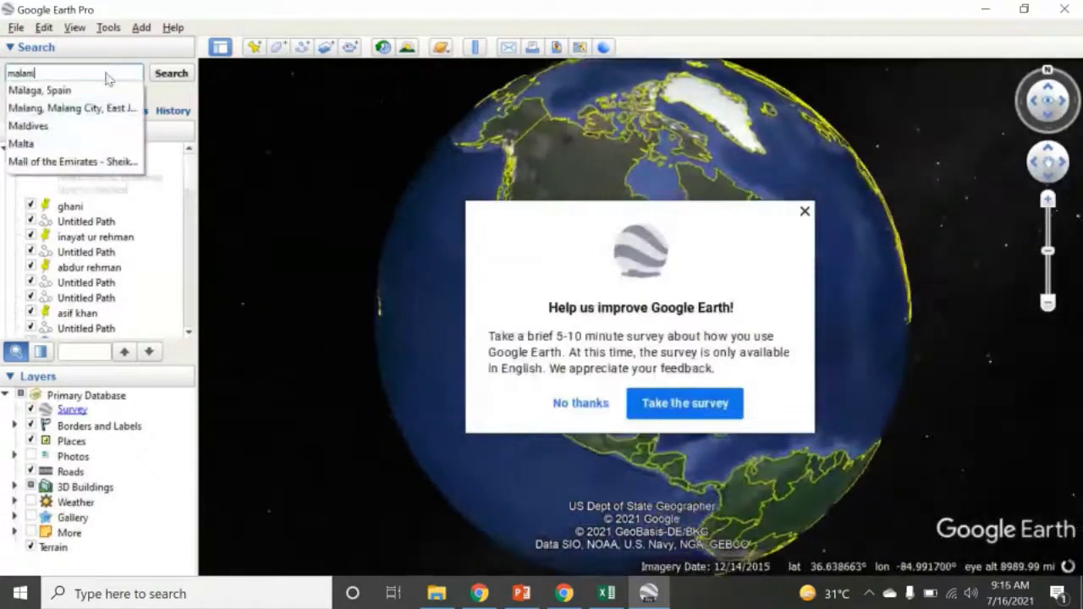
type("alakja")
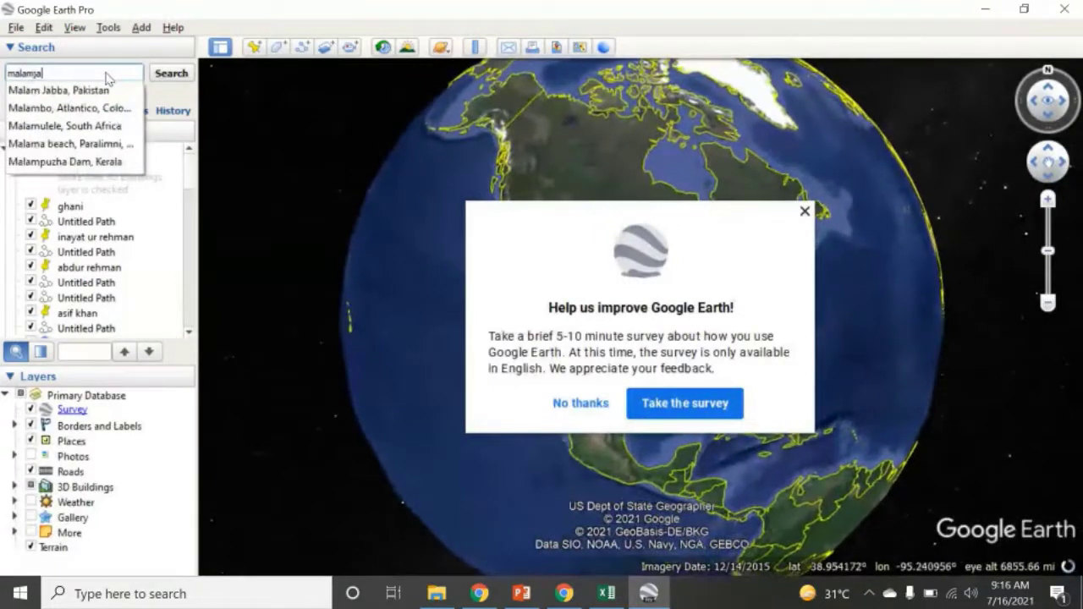
left_click(106, 90)
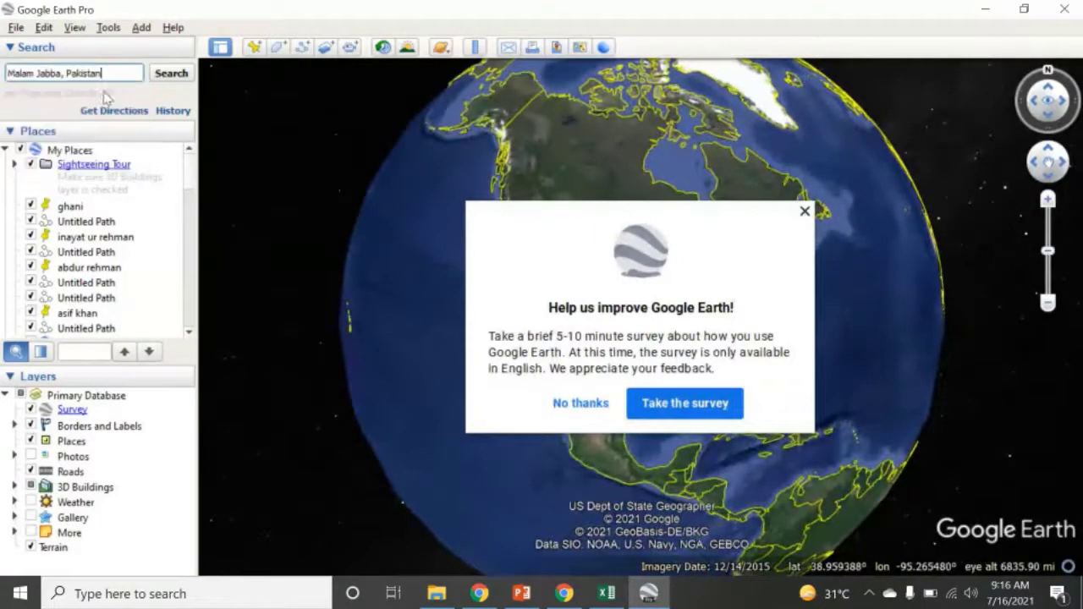
left_click(186, 75)
left_click(583, 401)
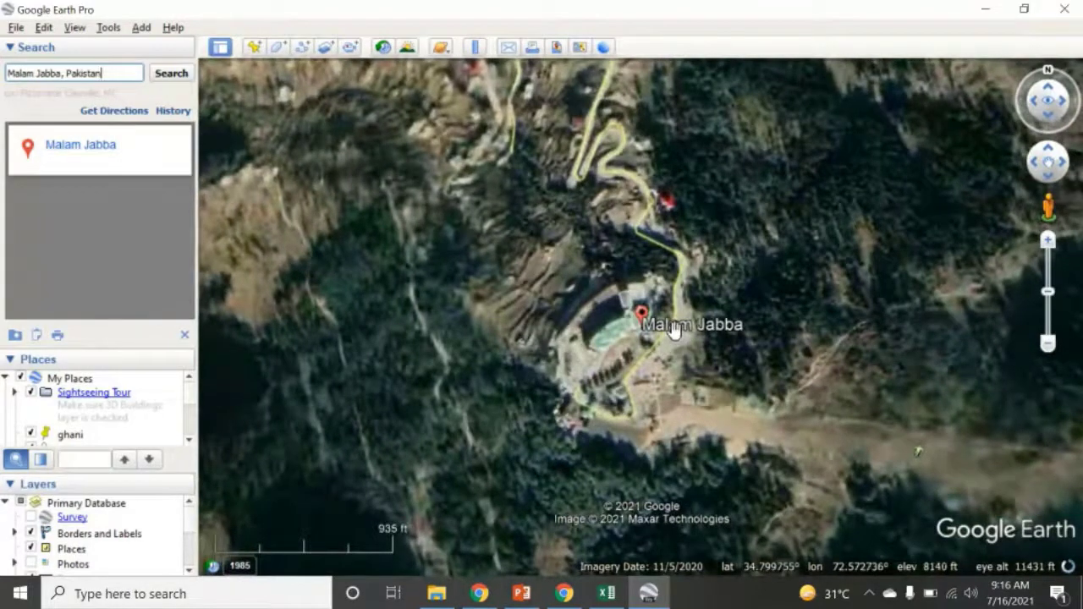
Step: Create a new path named "contours malam jaba" with the mountain slope beyond the Malam Jabba marker in view
left_click_drag(681, 364, 655, 288)
scroll(656, 288, "up", 2)
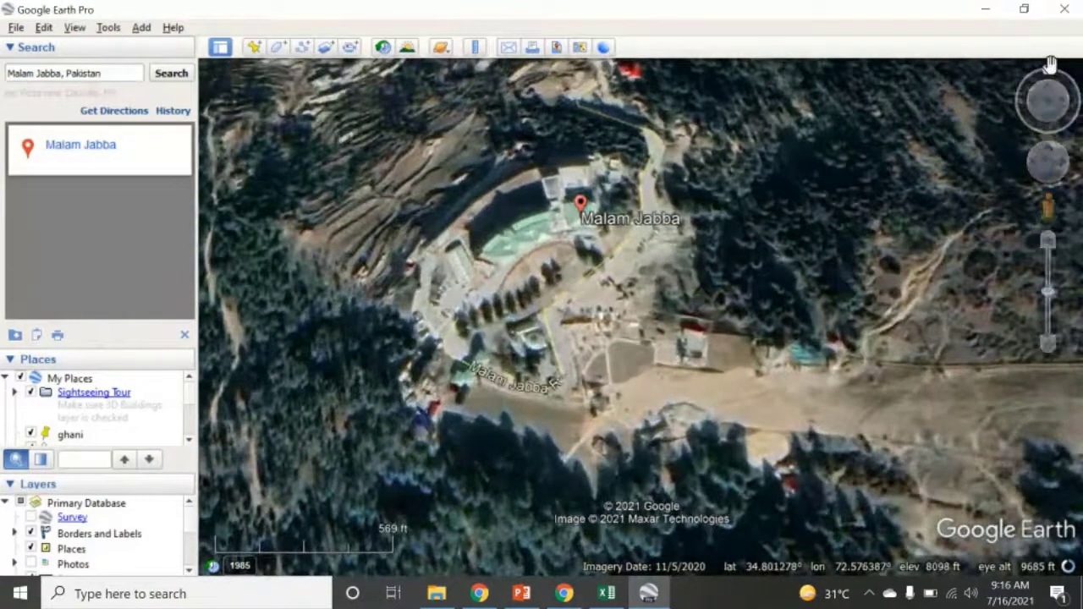
left_click_drag(1049, 65, 698, 196)
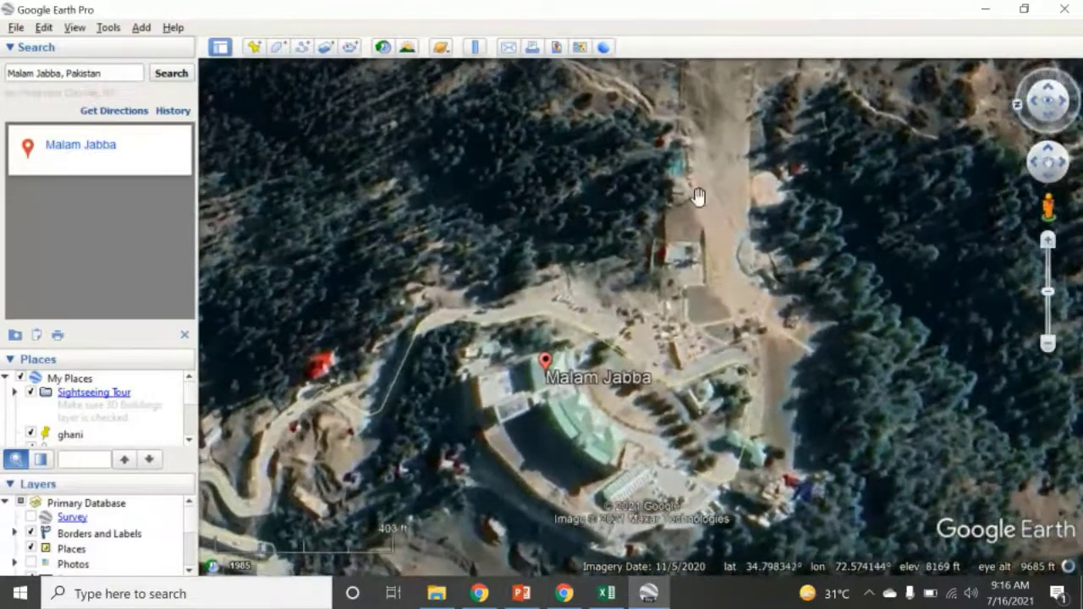
scroll(633, 290, "down", 5)
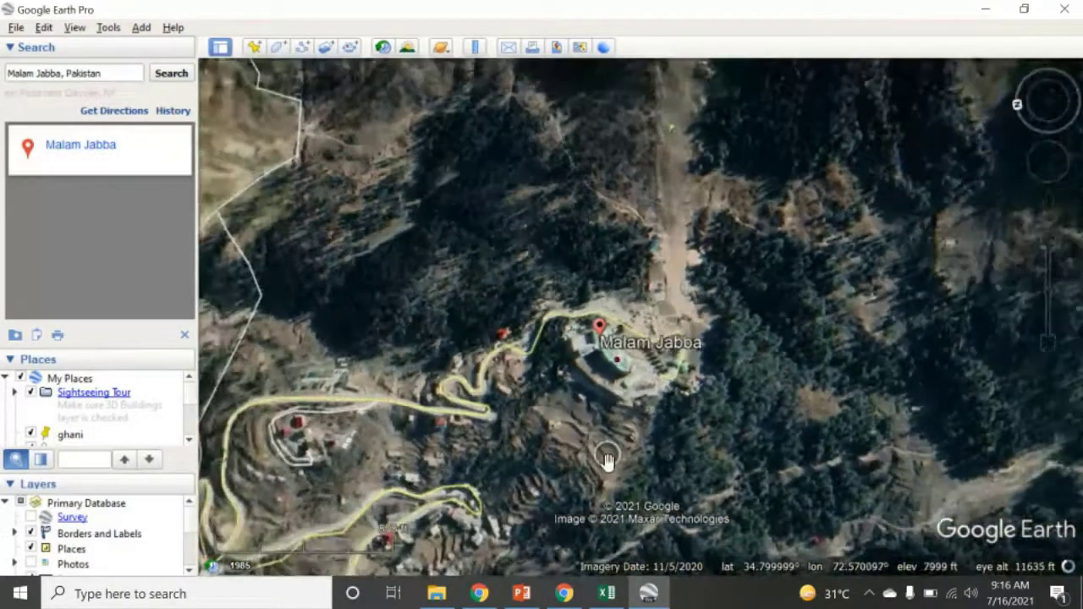
scroll(607, 459, "down", 4)
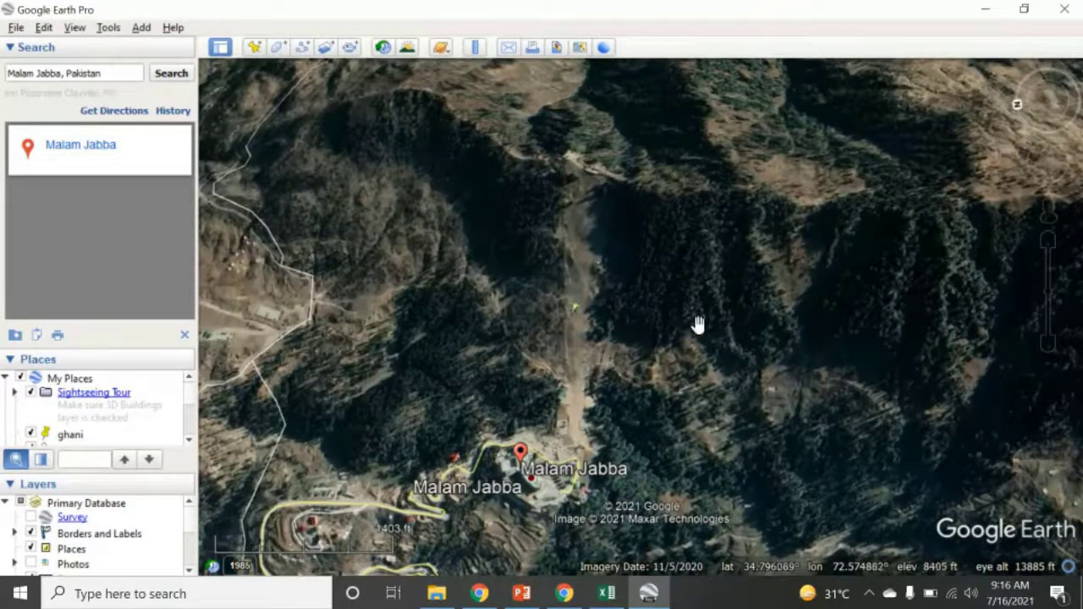
left_click(302, 49)
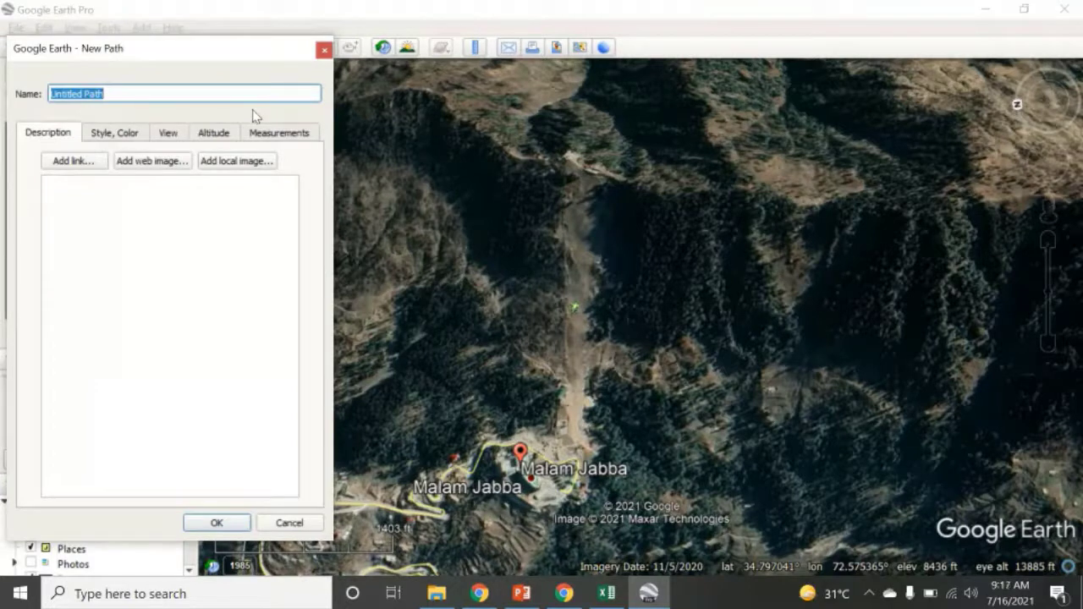
type("contours malam jaba")
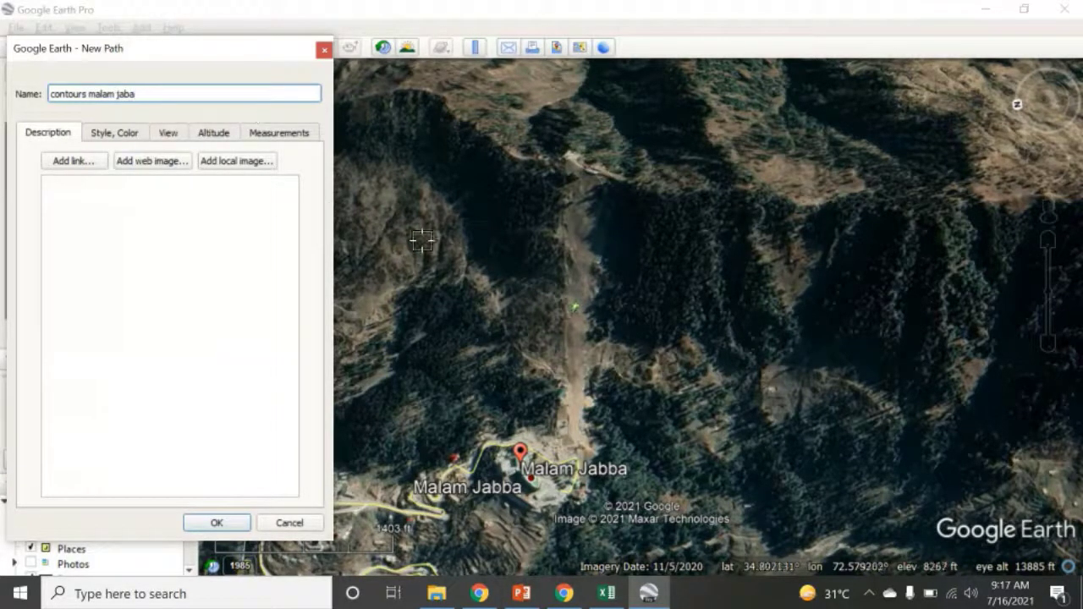
Step: Draw the path freehand as a dense criss-cross grid over the slope around the cleared strip, and accept it
left_click(454, 119)
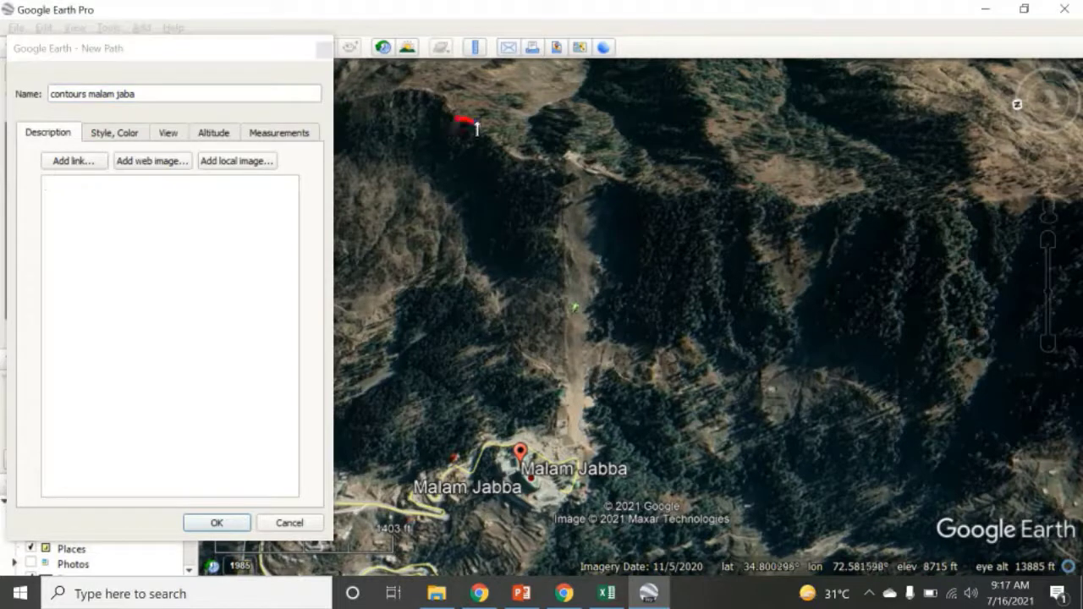
left_click_drag(552, 135, 733, 163)
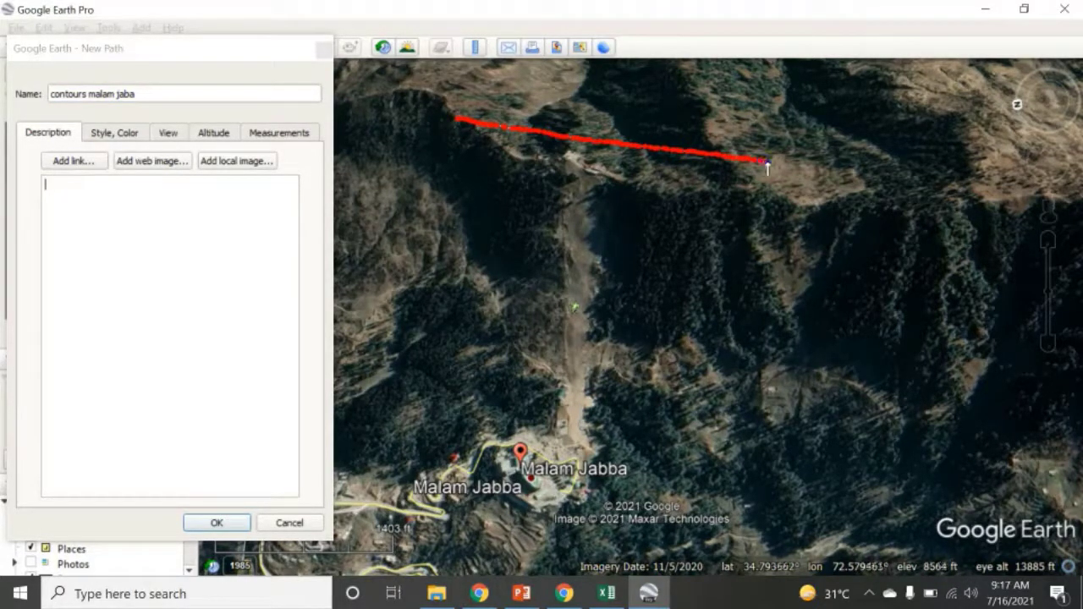
mouse_move(715, 175)
left_mouse_down()
mouse_move(446, 139)
mouse_move(713, 187)
left_mouse_up()
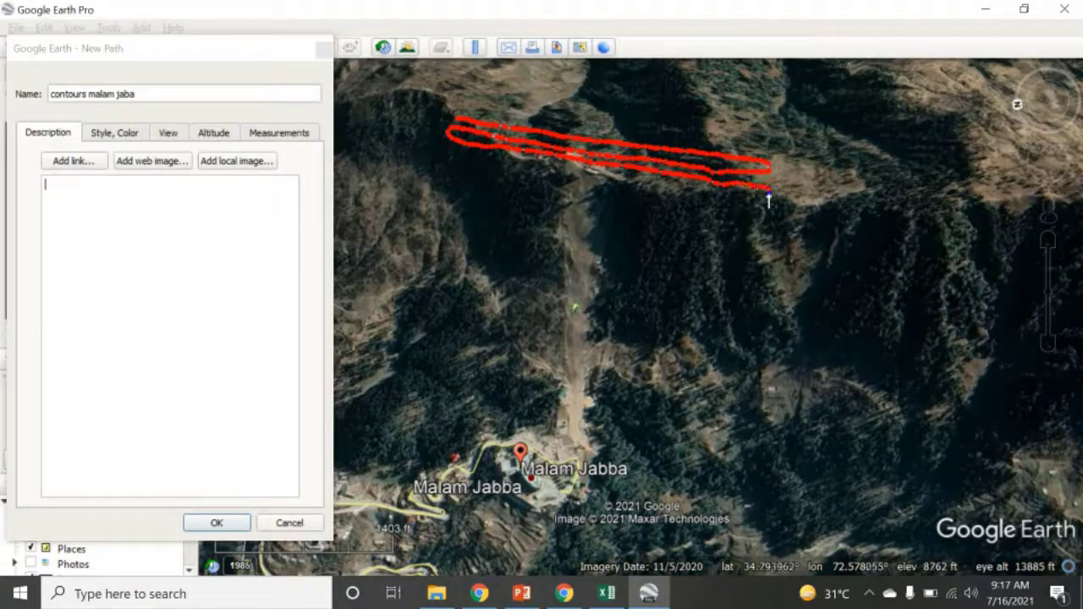
mouse_move(696, 196)
left_mouse_down()
mouse_move(454, 160)
mouse_move(466, 181)
mouse_move(699, 205)
mouse_move(628, 220)
mouse_move(476, 194)
mouse_move(494, 225)
mouse_move(713, 265)
mouse_move(435, 242)
mouse_move(701, 296)
mouse_move(490, 293)
mouse_move(636, 327)
mouse_move(430, 290)
mouse_move(471, 170)
mouse_move(473, 297)
mouse_move(486, 233)
mouse_move(461, 101)
mouse_move(457, 346)
mouse_move(508, 84)
mouse_move(498, 372)
mouse_move(546, 85)
mouse_move(546, 373)
mouse_move(567, 169)
mouse_move(587, 245)
mouse_move(622, 253)
mouse_move(638, 110)
mouse_move(648, 369)
mouse_move(692, 186)
mouse_move(702, 385)
mouse_move(731, 115)
mouse_move(743, 320)
mouse_move(776, 218)
mouse_move(788, 350)
mouse_move(823, 118)
mouse_move(819, 387)
mouse_move(861, 118)
mouse_move(849, 382)
mouse_move(870, 375)
mouse_move(912, 139)
mouse_move(898, 372)
left_mouse_up()
scroll(550, 251, "up", 3)
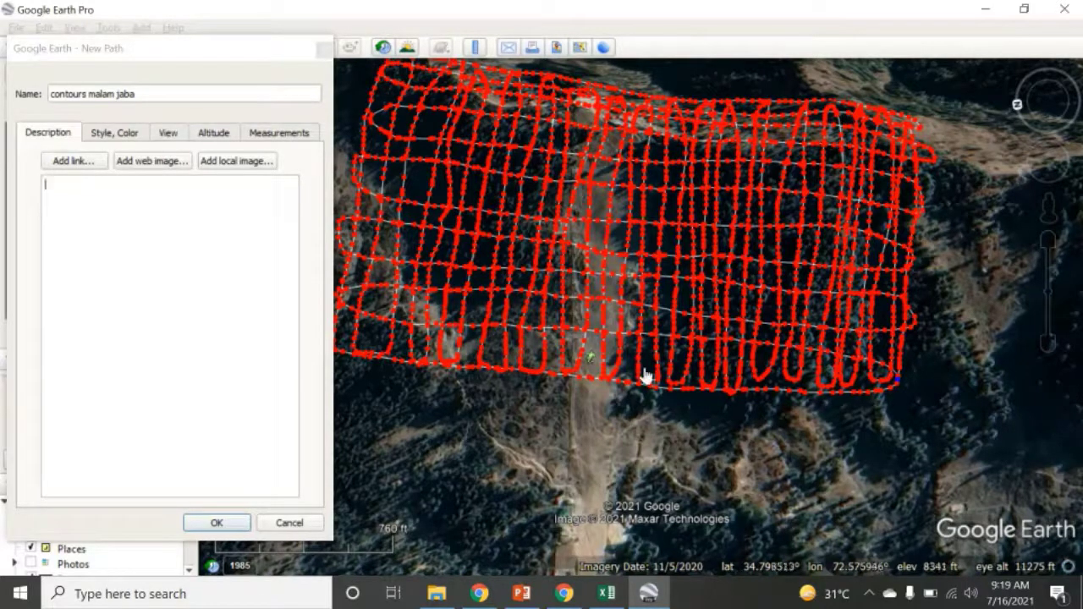
left_click(217, 523)
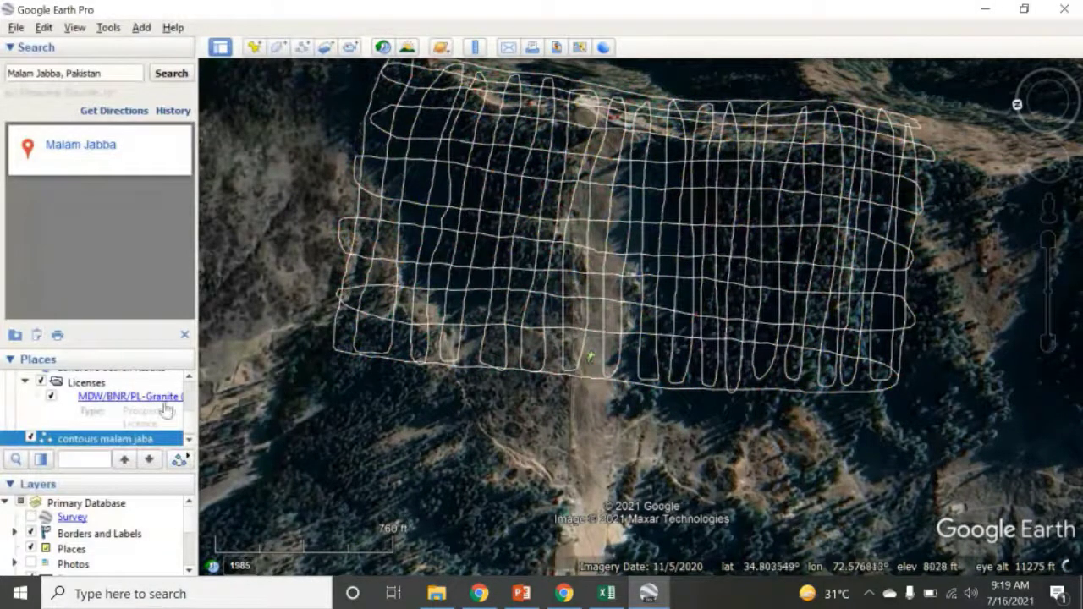
Step: Save the contours malam jaba path to the Desktop as a Kml file
right_click(107, 445)
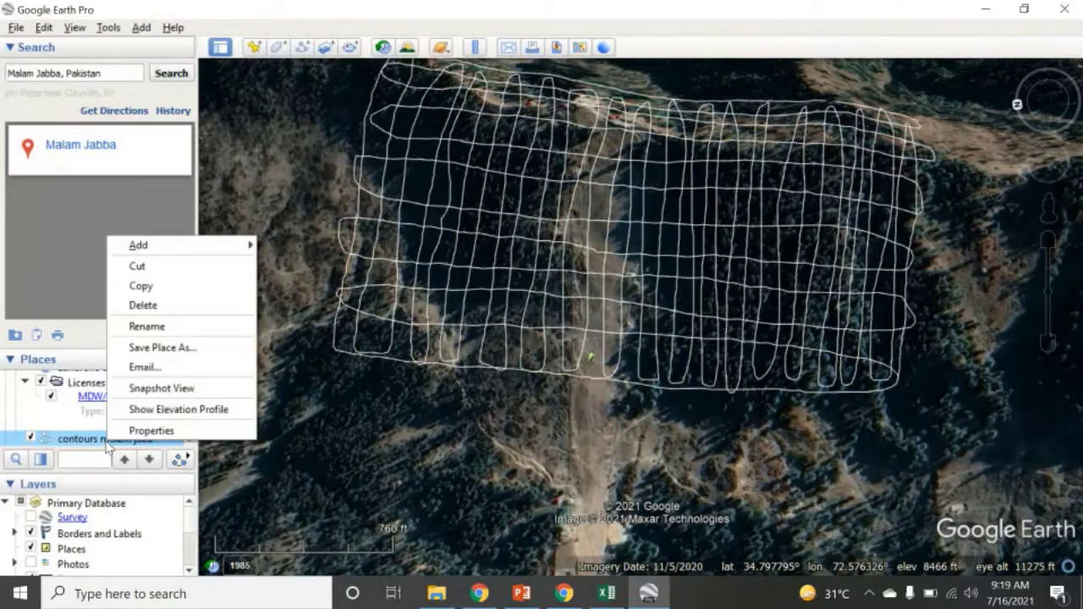
left_click(185, 349)
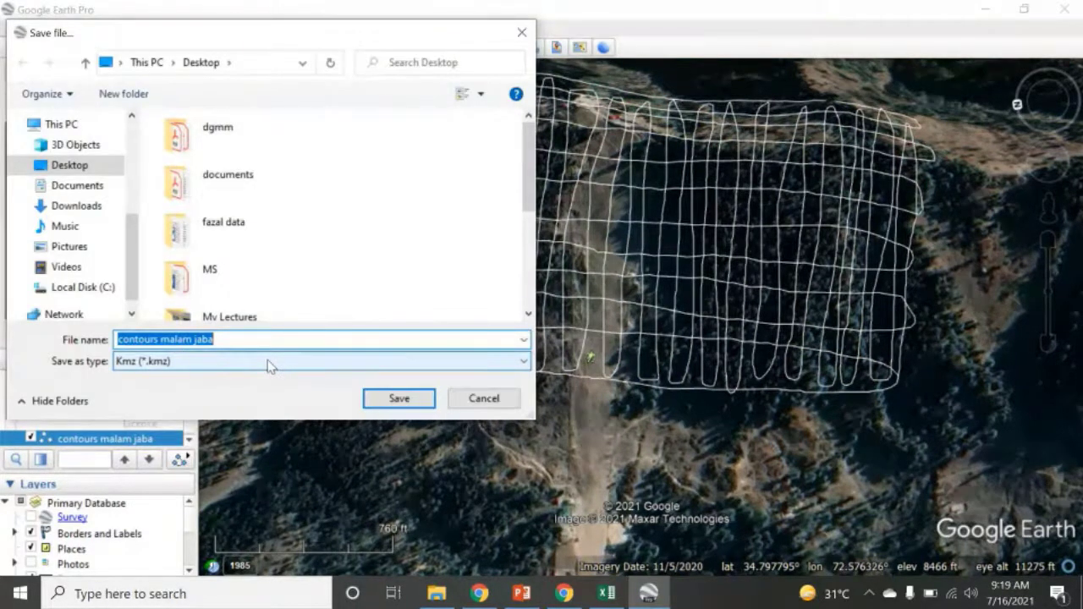
left_click(267, 362)
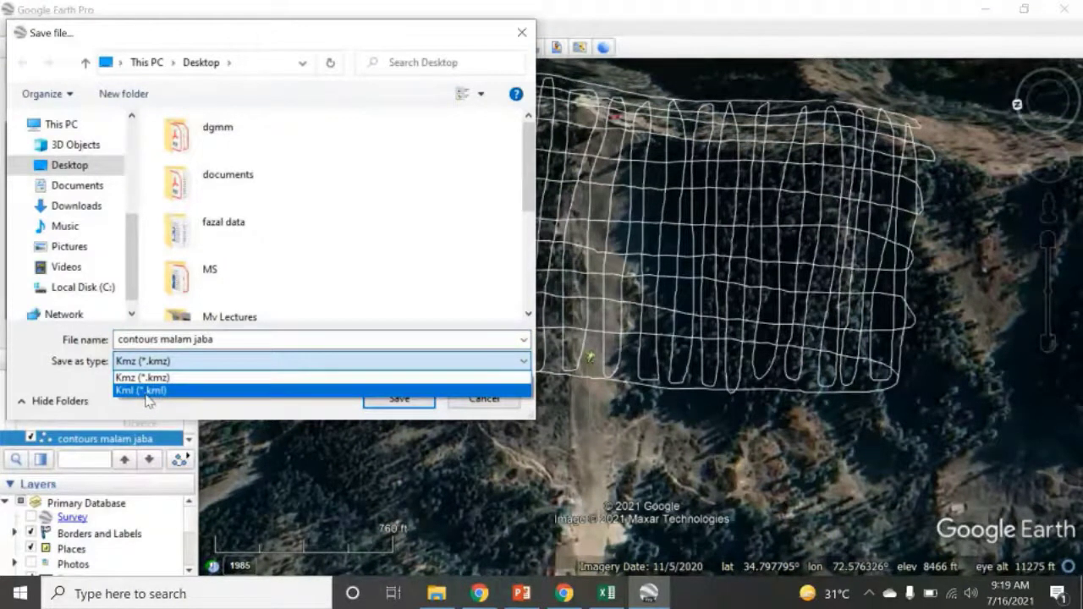
left_click(149, 390)
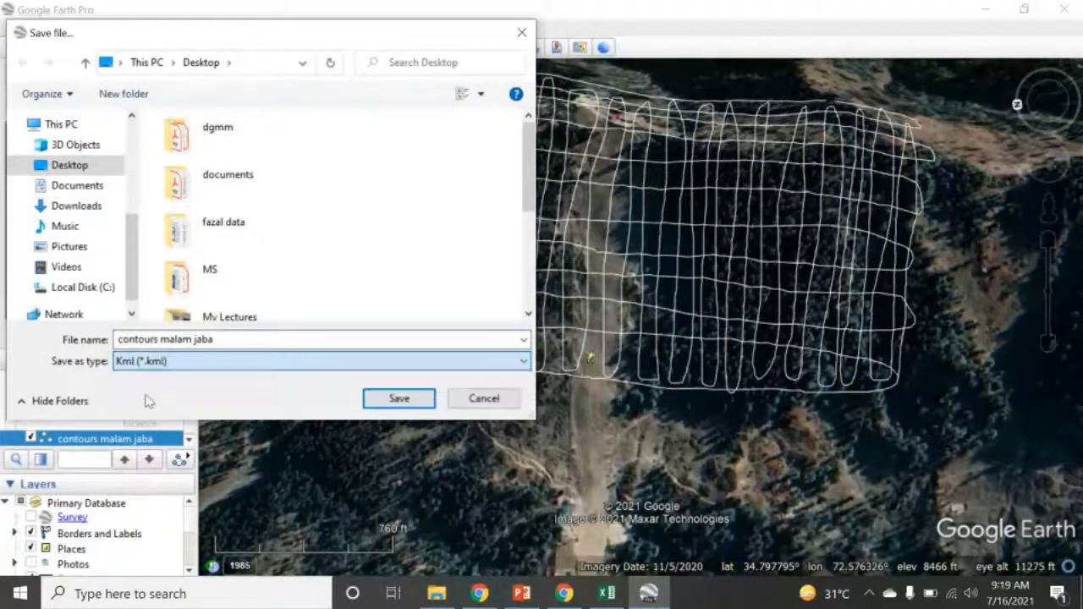
left_click(376, 402)
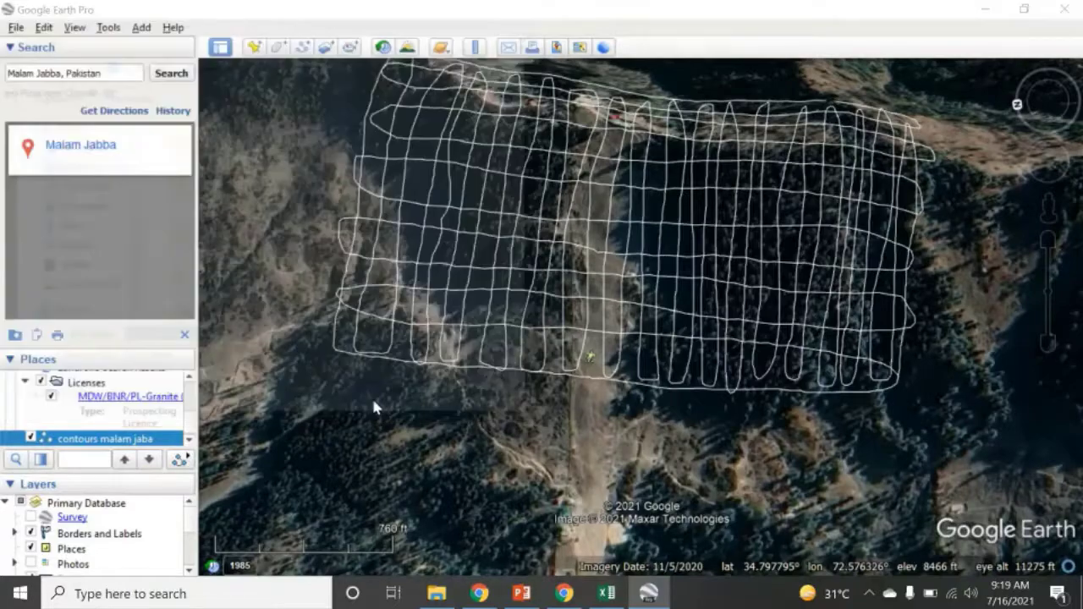
Step: Launch TCX Converter from the desktop and set its language to English
left_click(984, 9)
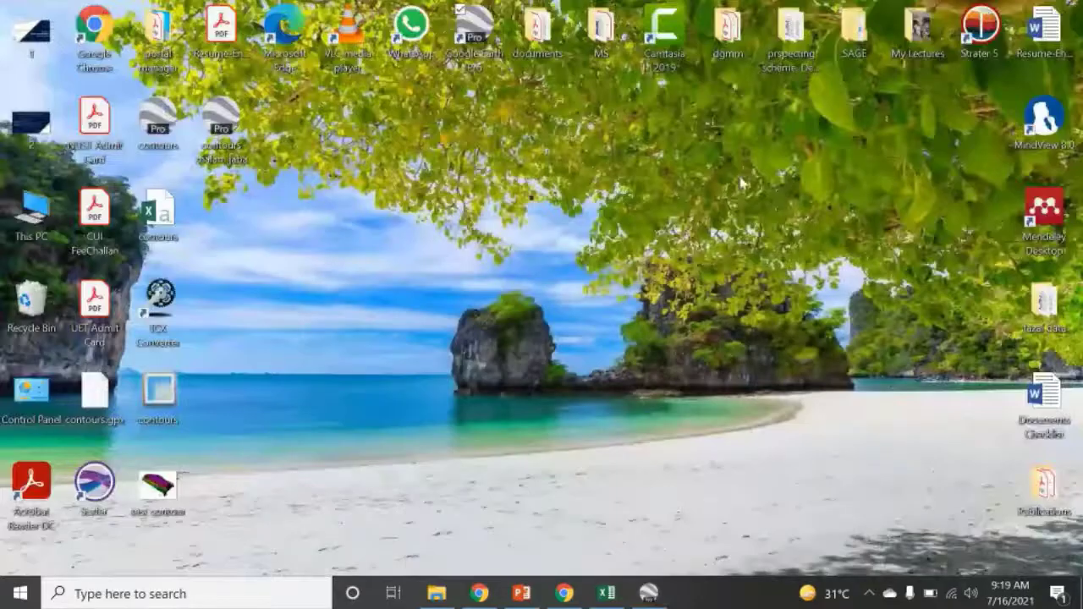
left_click(223, 116)
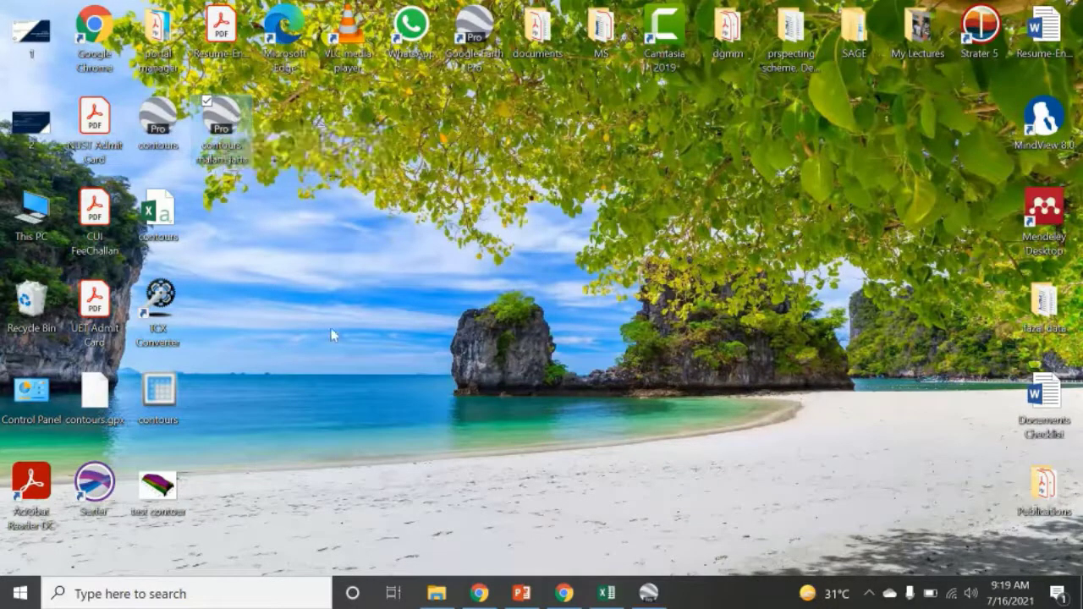
right_click(227, 297)
left_click(377, 348)
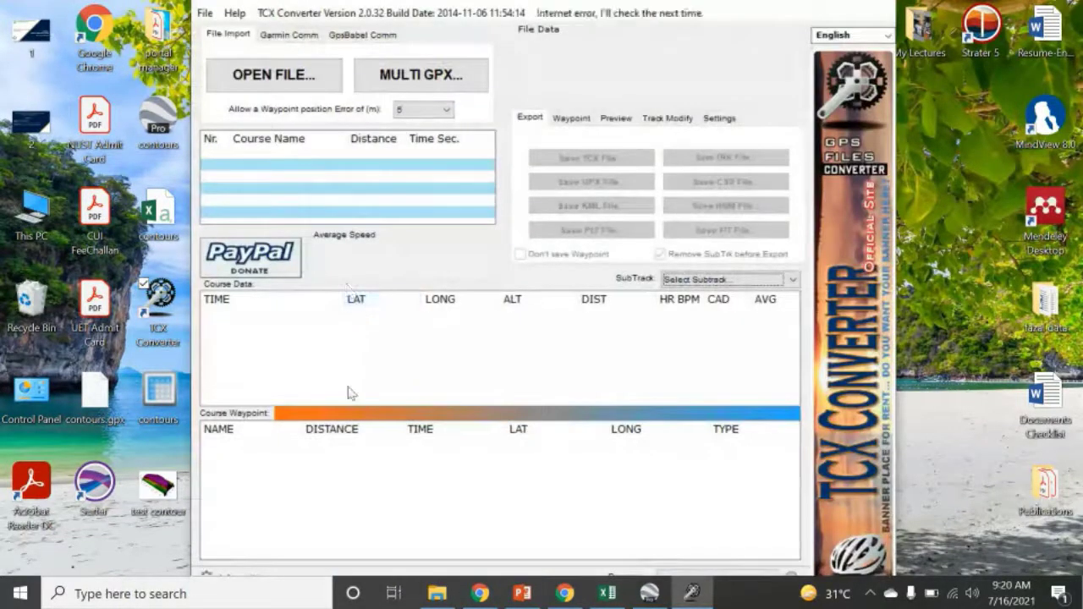
left_click(851, 34)
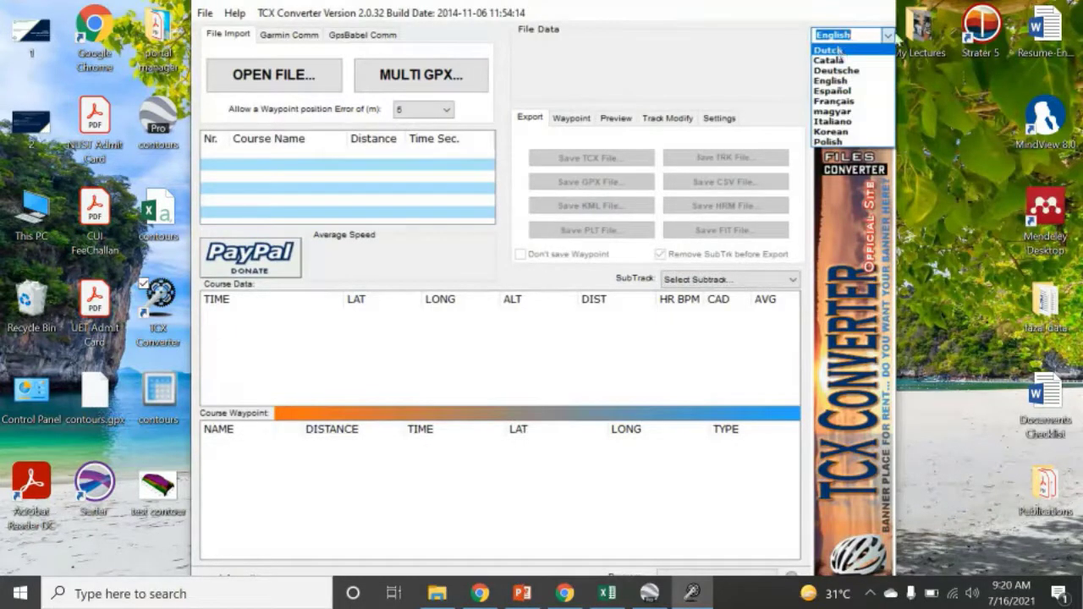
left_click(849, 81)
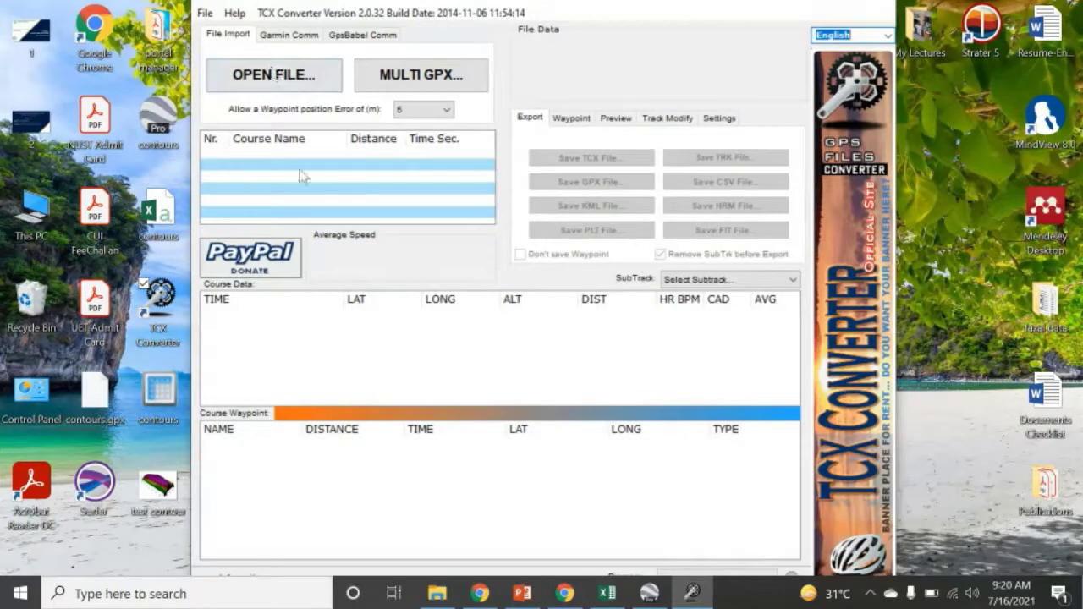
Step: Import the contours malam jaba KML file from the Desktop and look through its track points
left_click(299, 66)
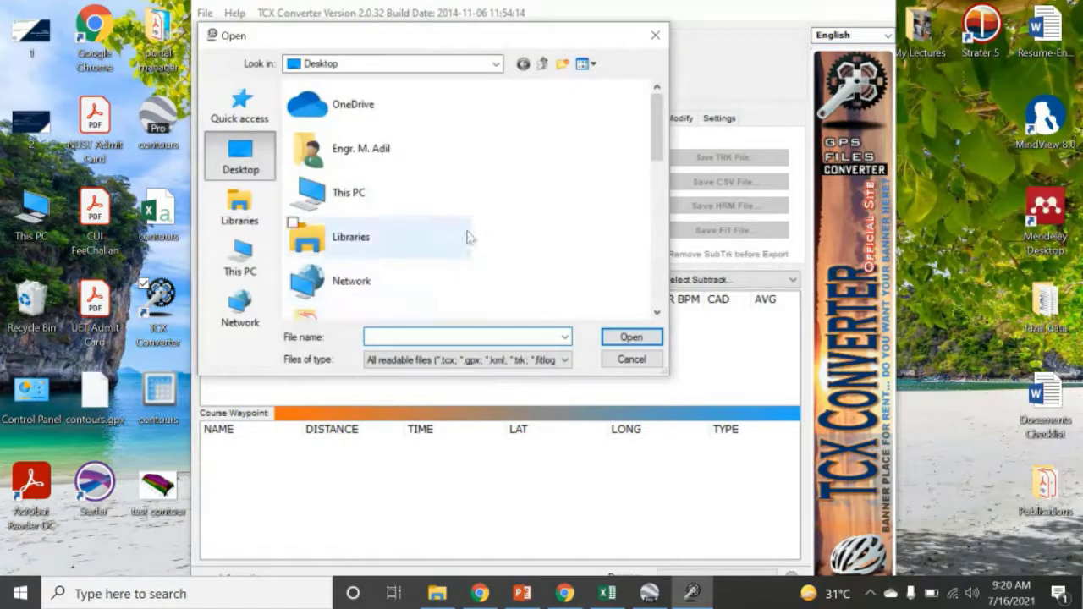
scroll(468, 235, "down", 5)
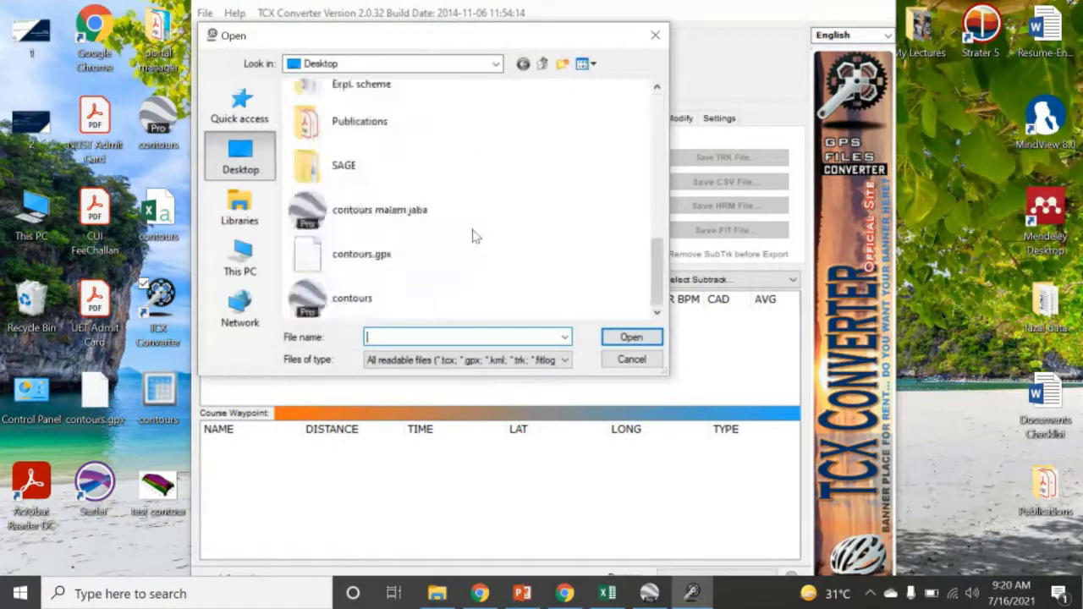
left_click(366, 213)
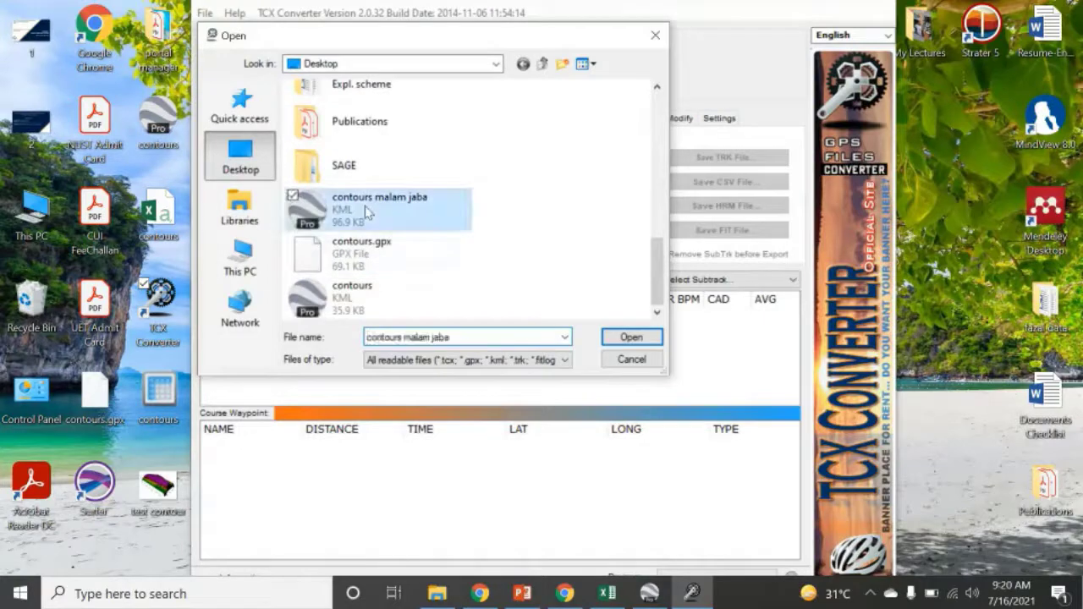
left_click(650, 338)
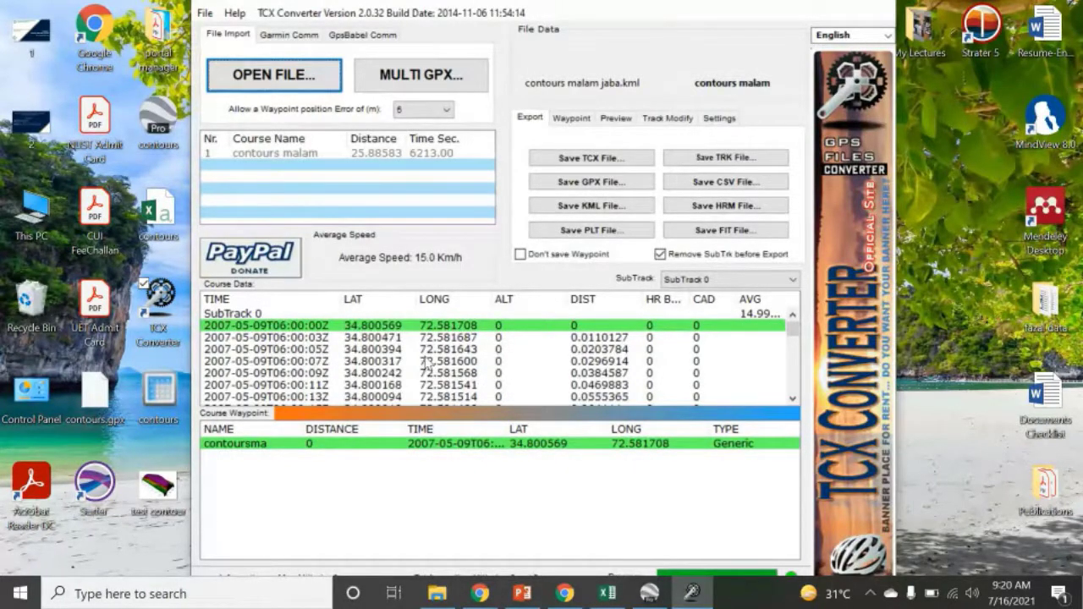
scroll(604, 376, "down", 10)
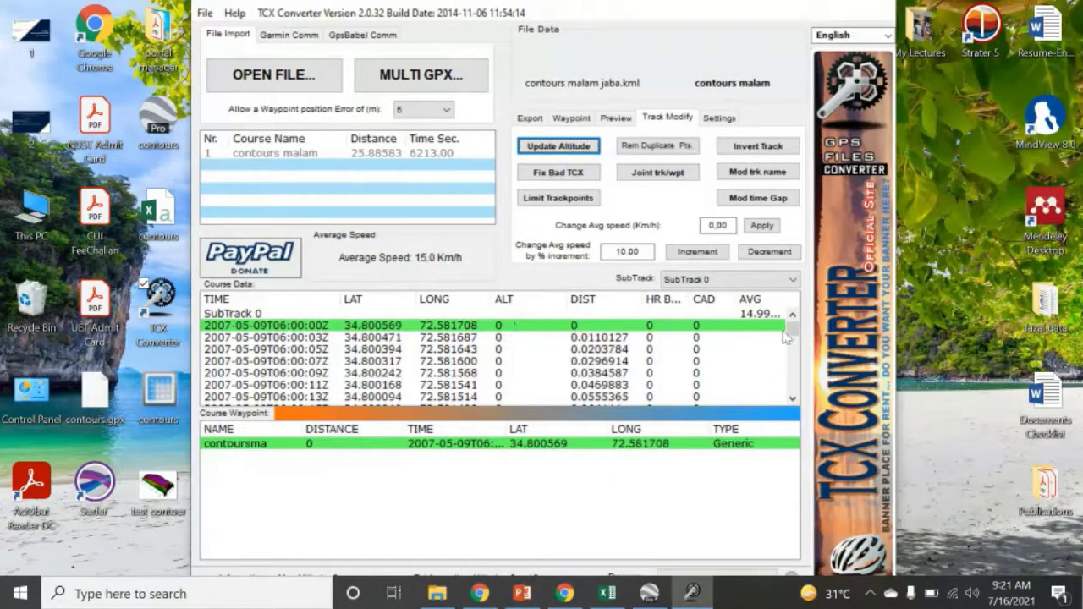
mouse_move(792, 327)
left_mouse_down()
mouse_move(799, 396)
mouse_move(795, 317)
mouse_move(794, 372)
mouse_move(806, 330)
left_mouse_up()
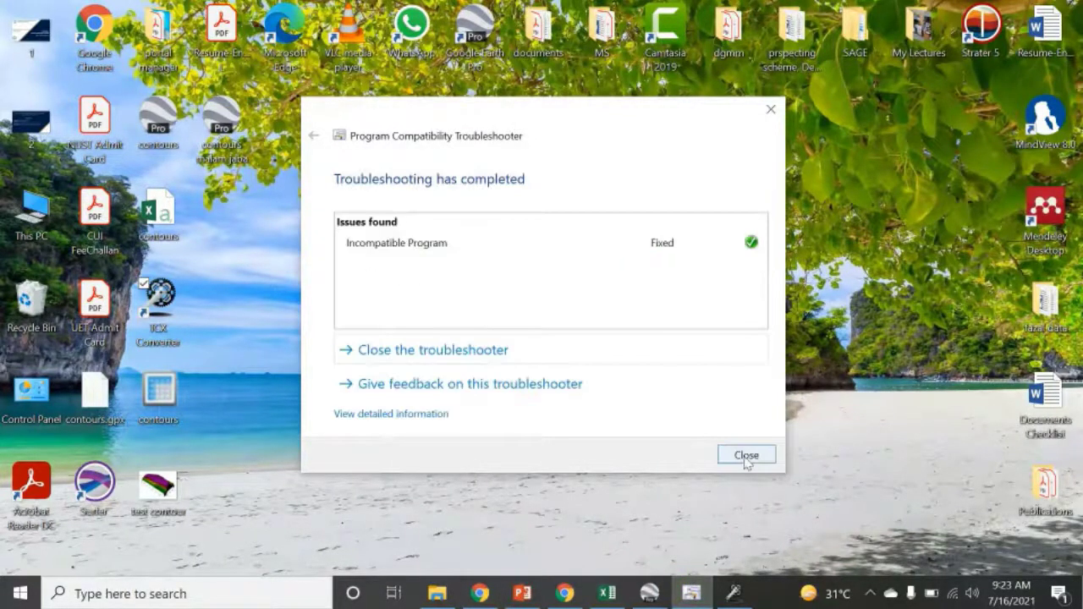
Step: Close the completed compatibility troubleshooter and reposition the TCX Converter window so more of its track data fits on screen
left_click(746, 457)
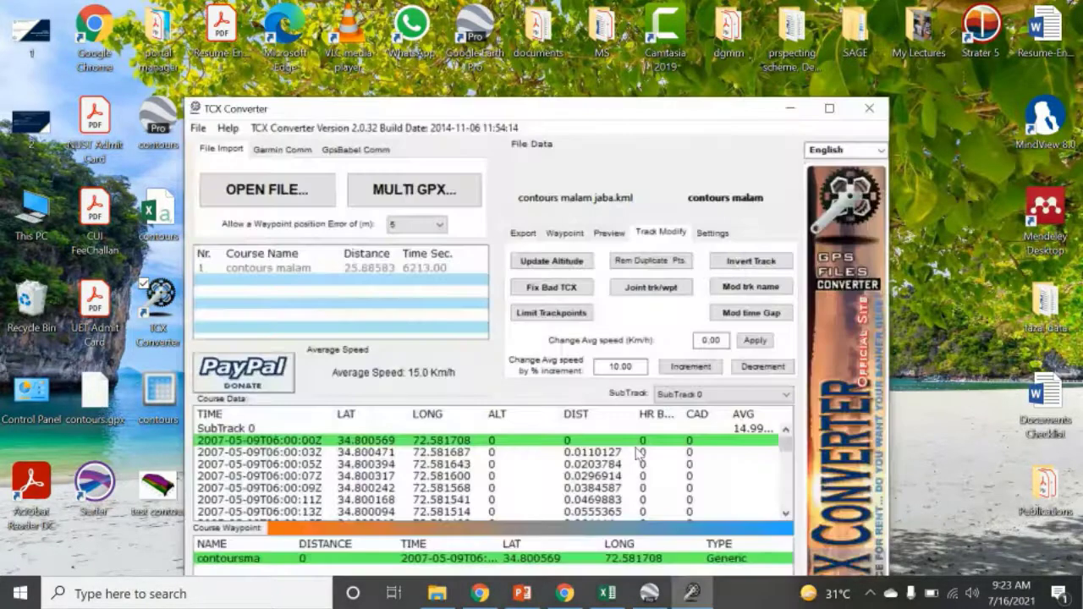
left_click_drag(681, 114, 693, 19)
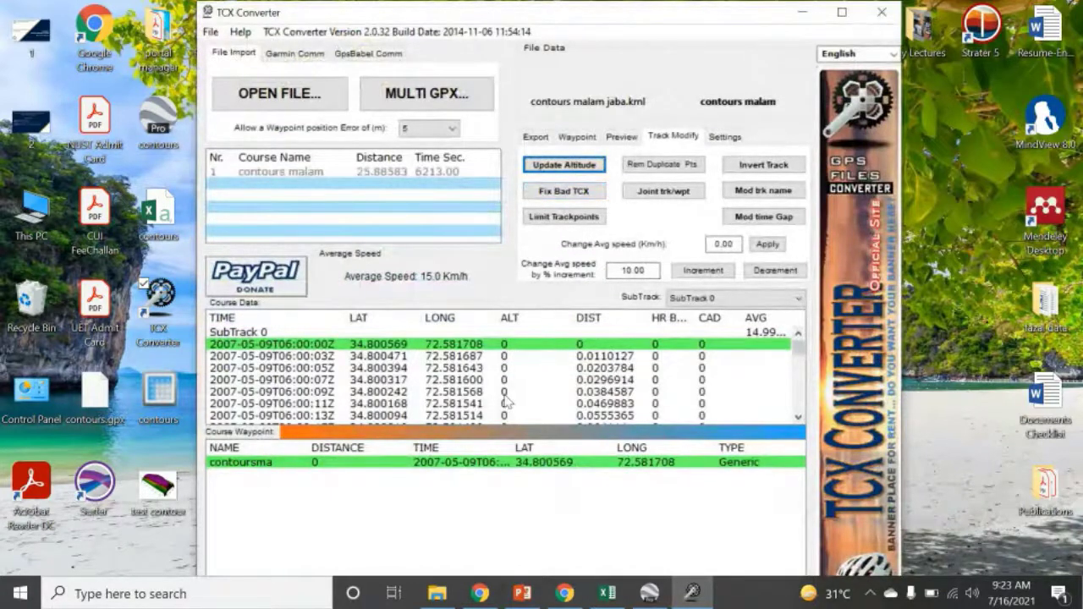
Step: Export the track as a CSV file named contours malam to the Desktop, using commas as cell separators
left_click(540, 138)
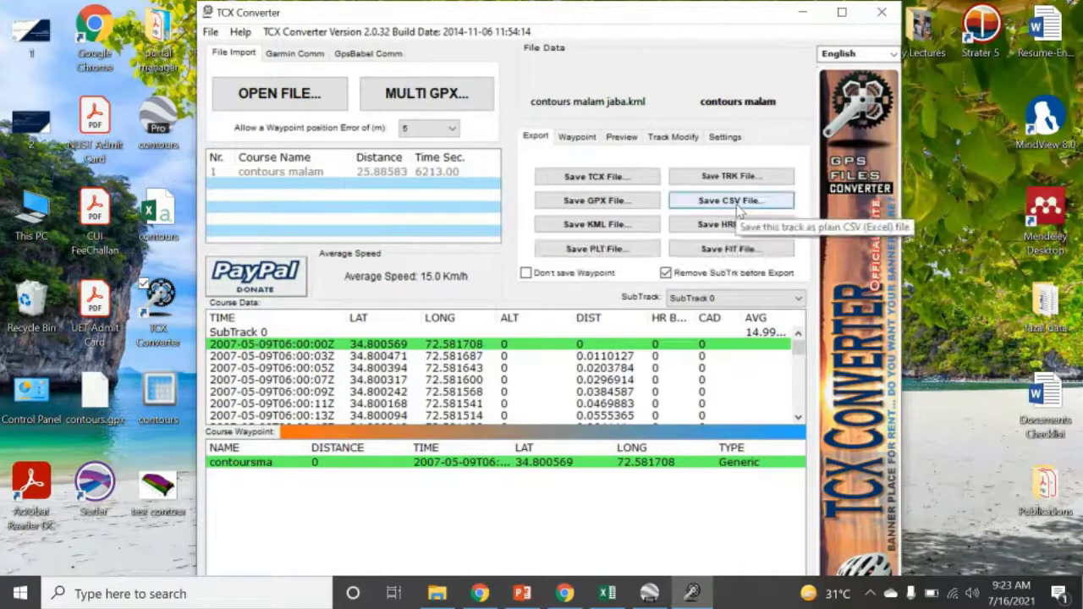
left_click(733, 202)
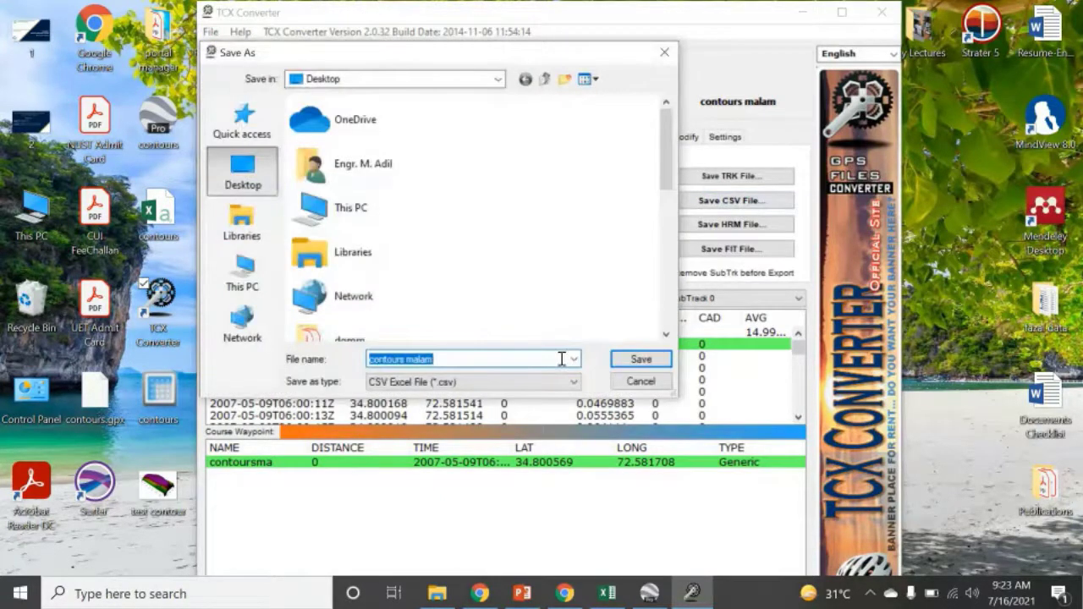
left_click(641, 361)
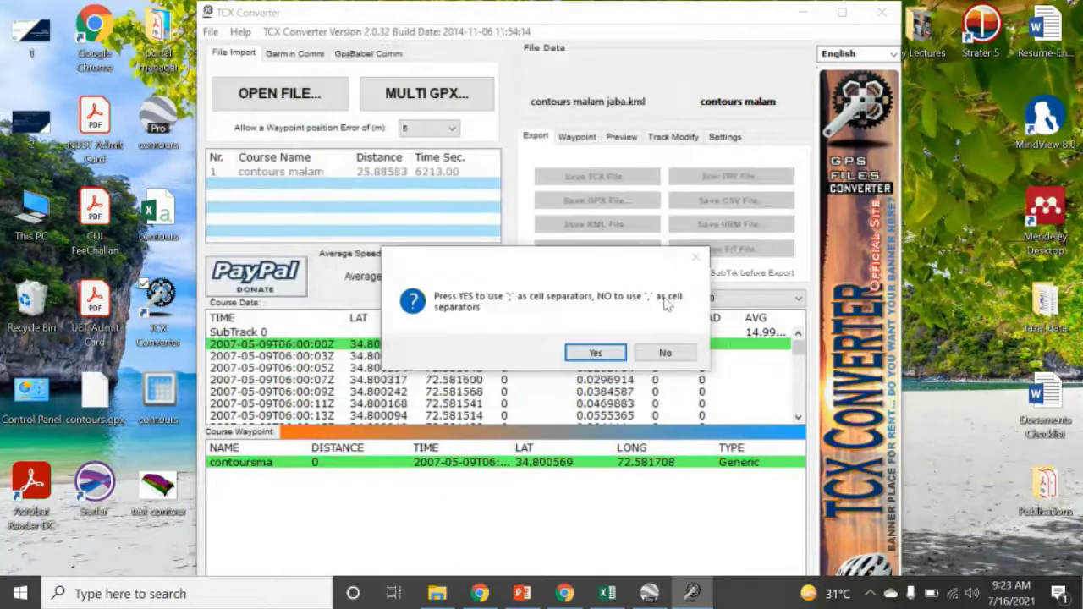
left_click(660, 353)
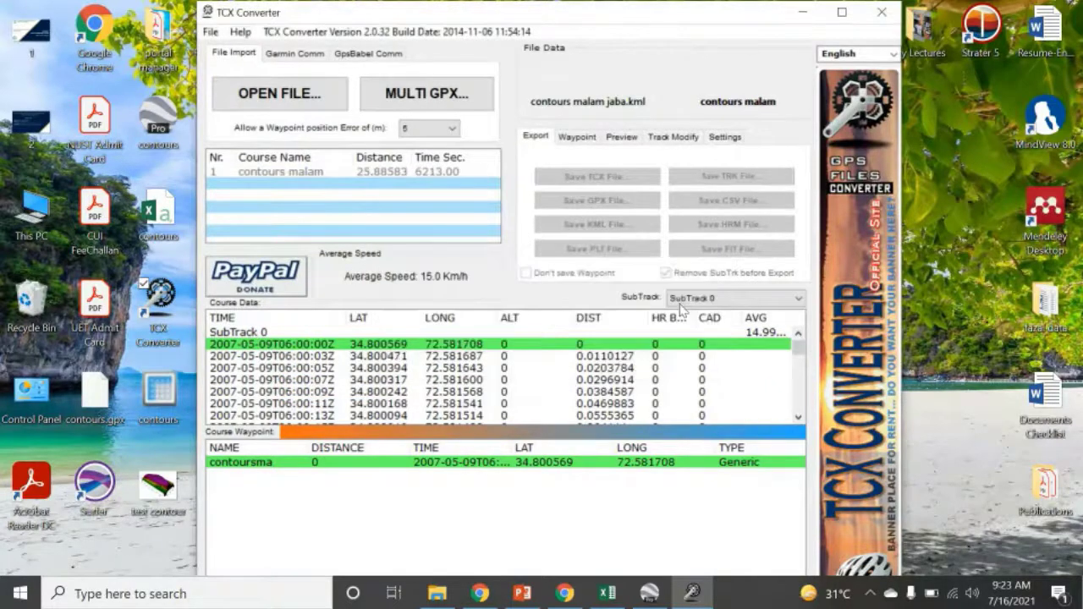
Step: Minimize TCX Converter and open the contours malam CSV file from the desktop in a maximized Excel window
left_click(801, 11)
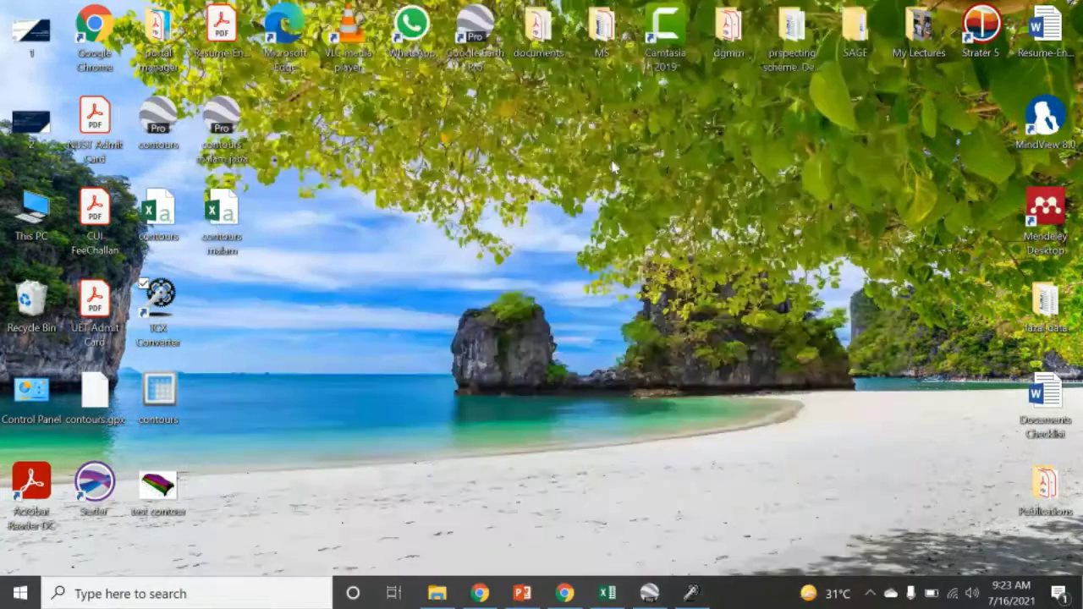
left_click(215, 219)
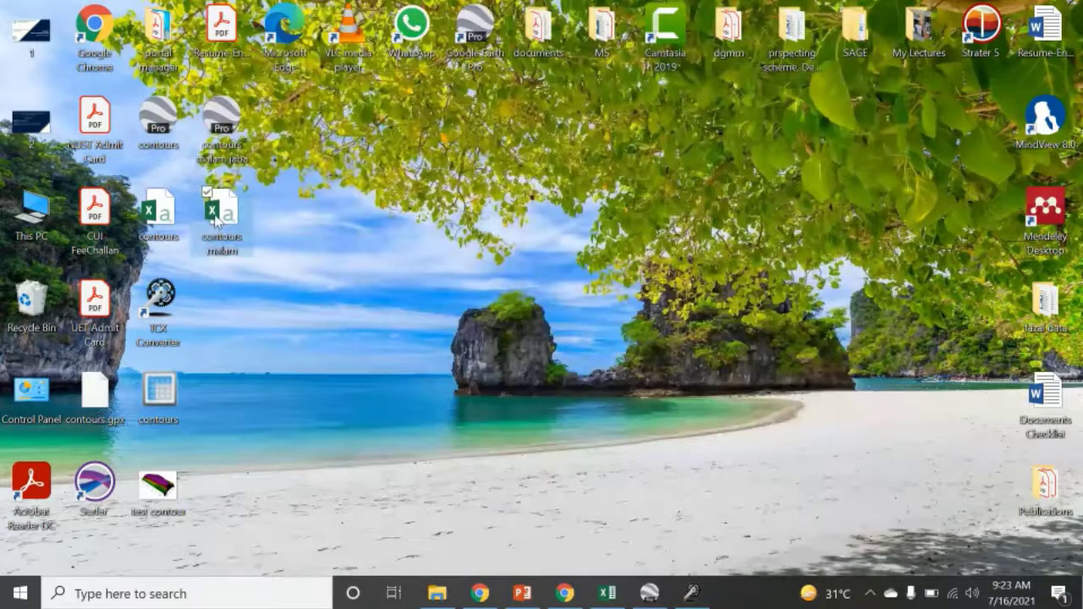
double_click(215, 218)
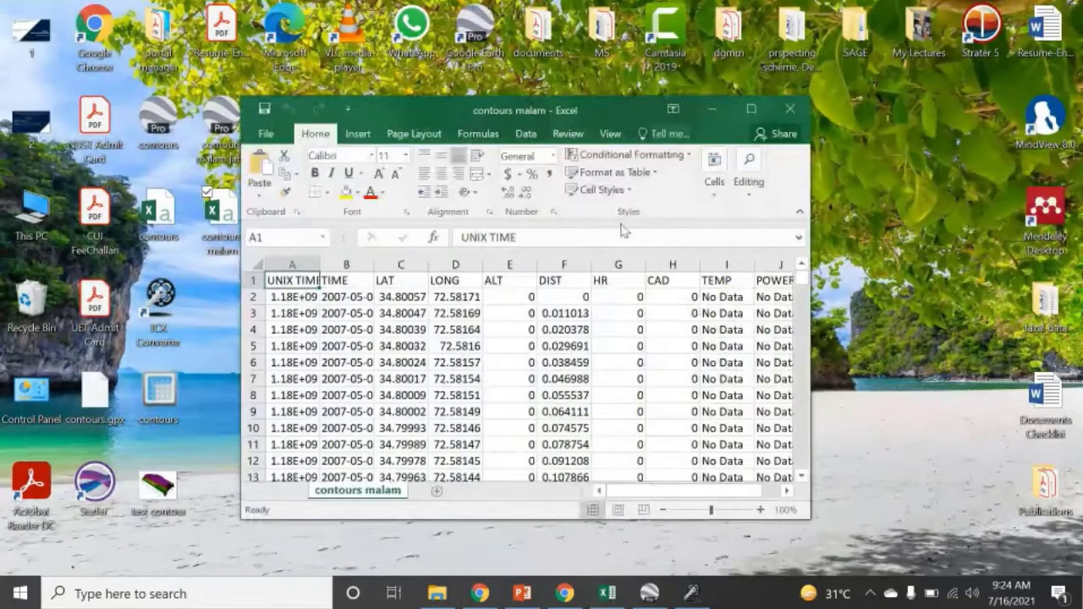
left_click(751, 108)
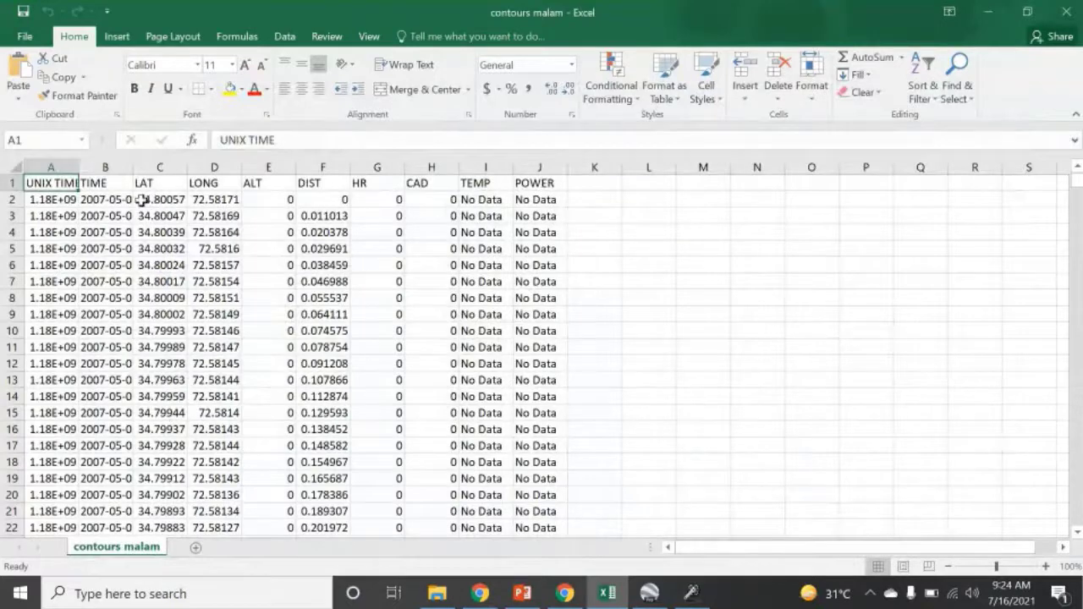
Step: Delete the UNIX TIME and TIME columns and the DIST through POWER columns, leaving only LAT, LONG and ALT
left_click_drag(40, 162, 92, 164)
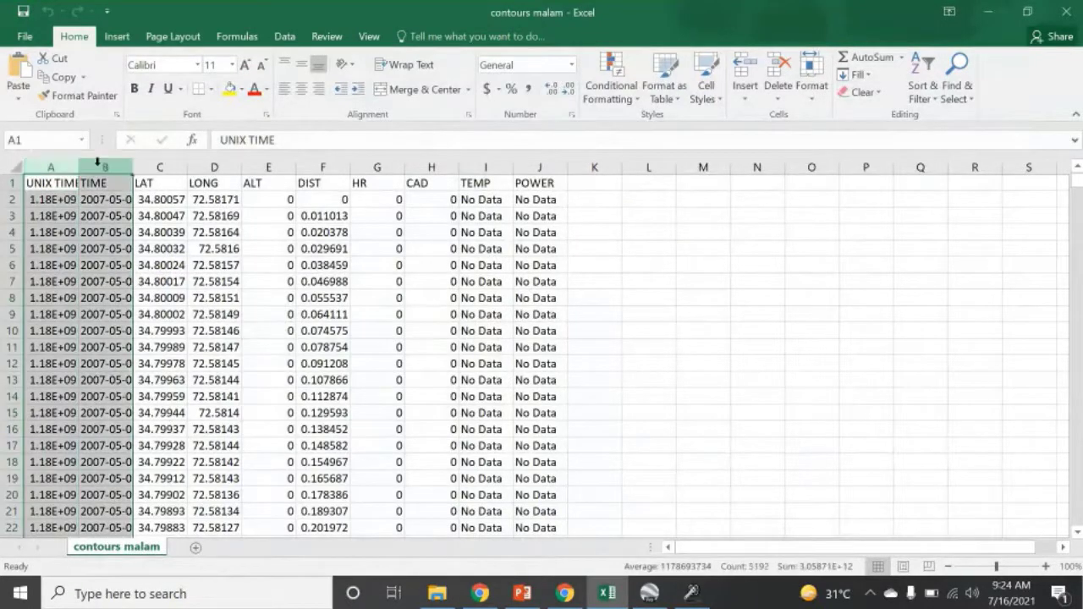
right_click(97, 161)
left_click(127, 302)
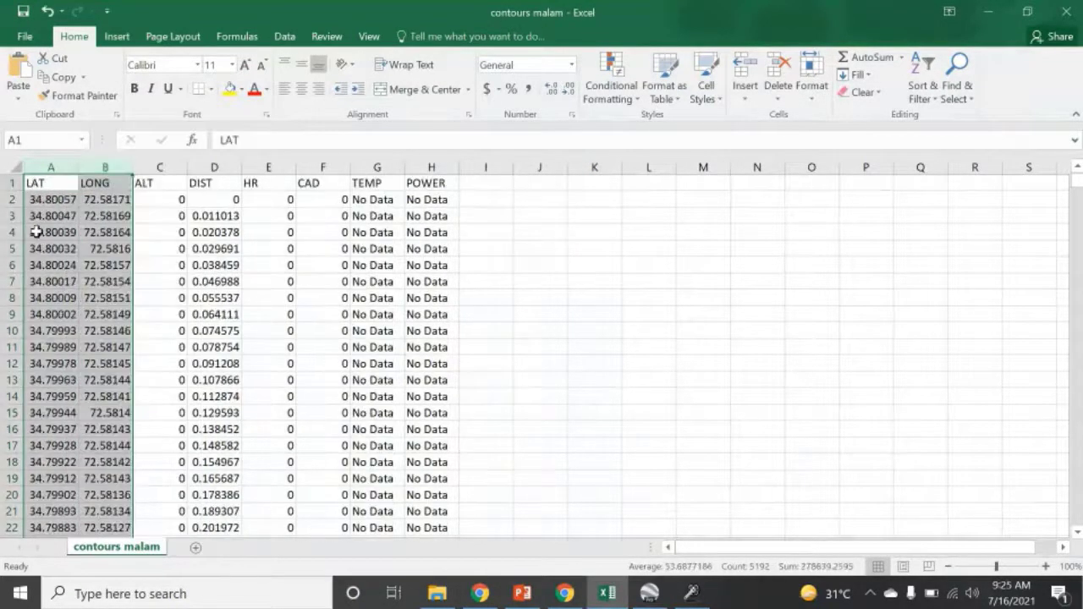
left_click(49, 184)
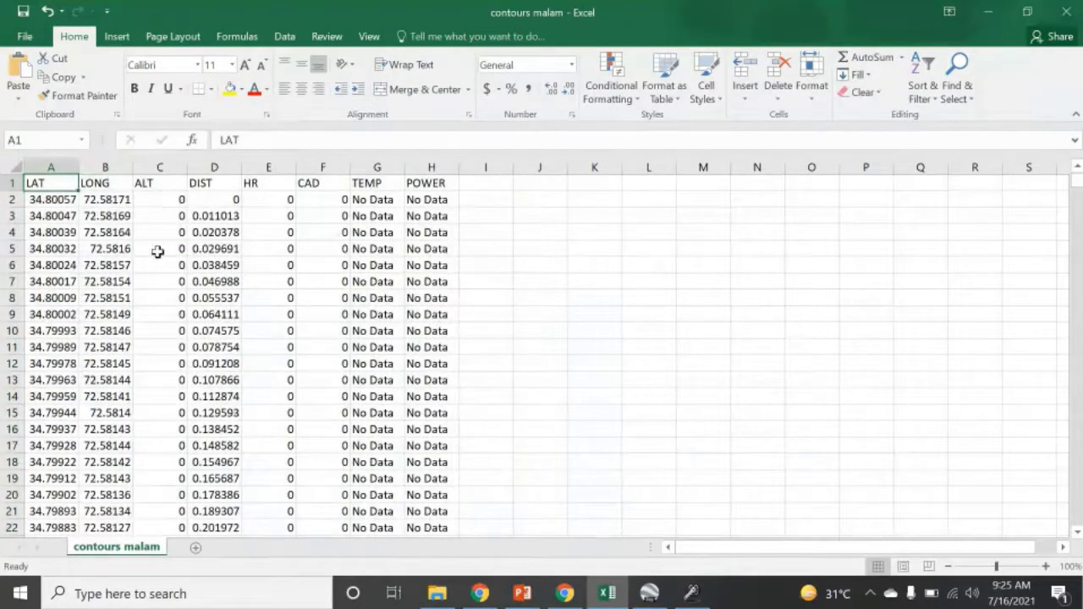
left_click_drag(217, 167, 431, 164)
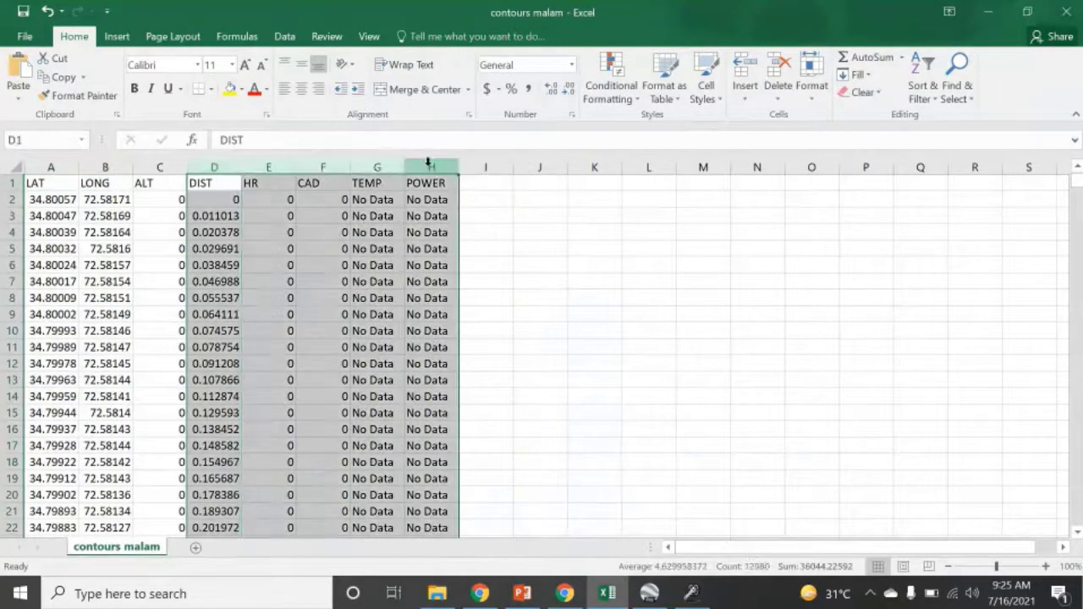
right_click(310, 167)
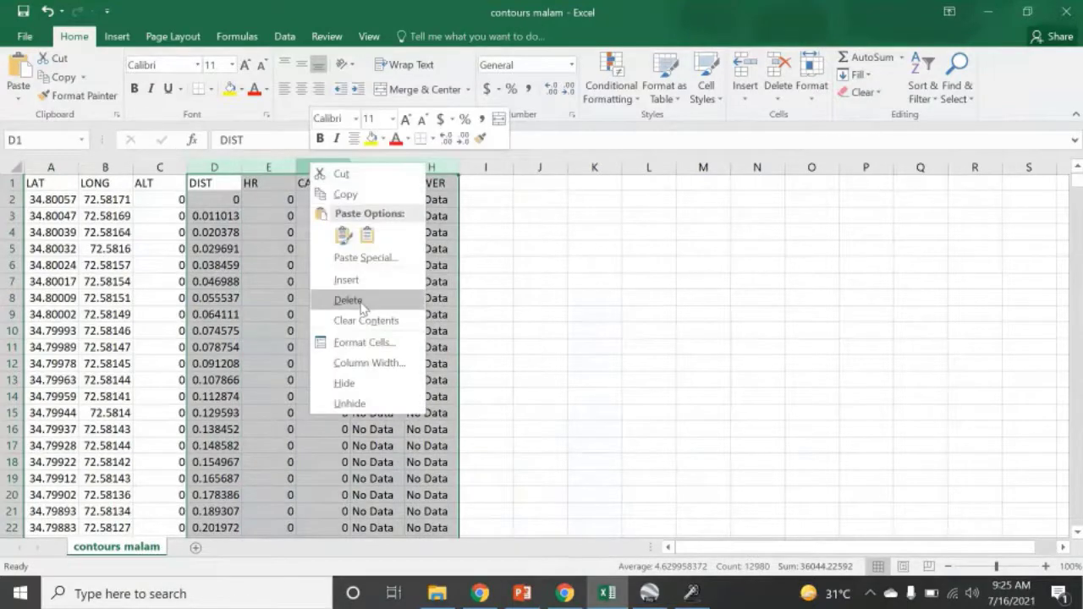
left_click(348, 300)
Step: Enter 100, 101 and 102 as the first three ALT values in cells C2 to C4
left_click(160, 198)
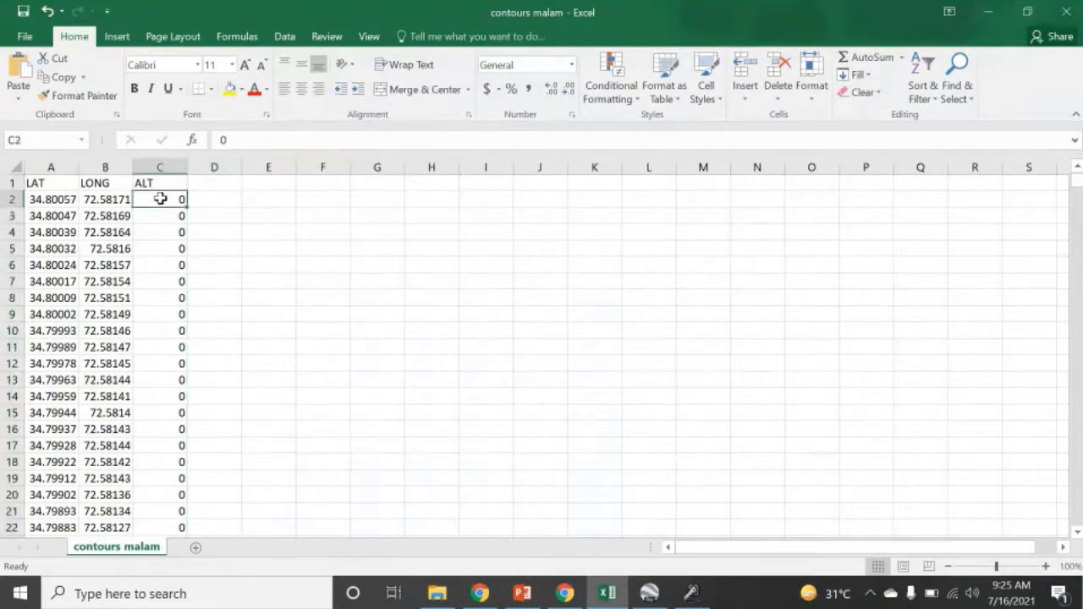
scroll(155, 245, "down", 20)
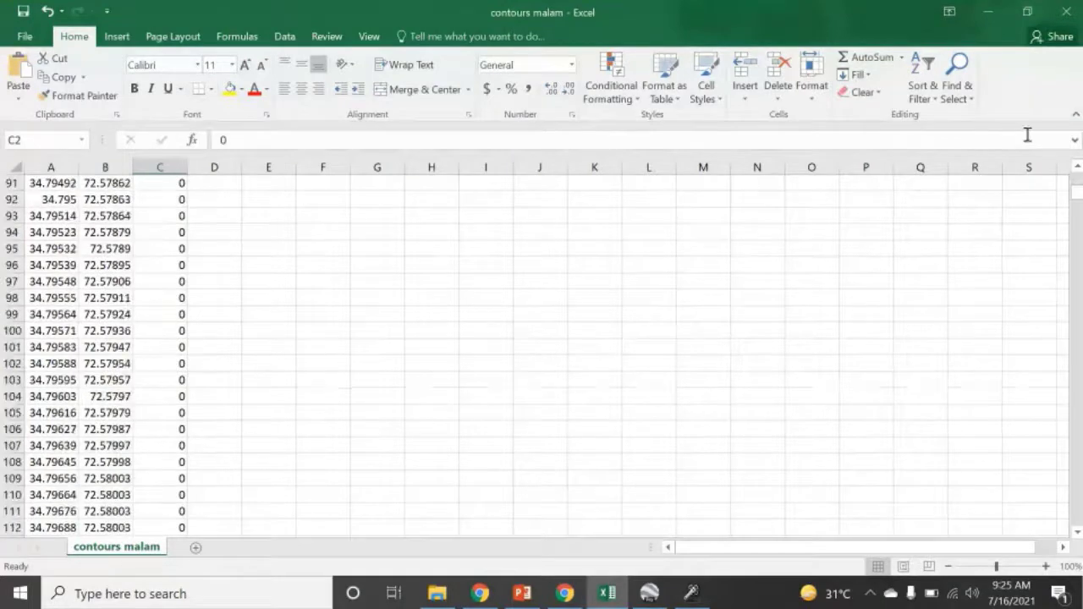
left_click_drag(1080, 203, 1078, 181)
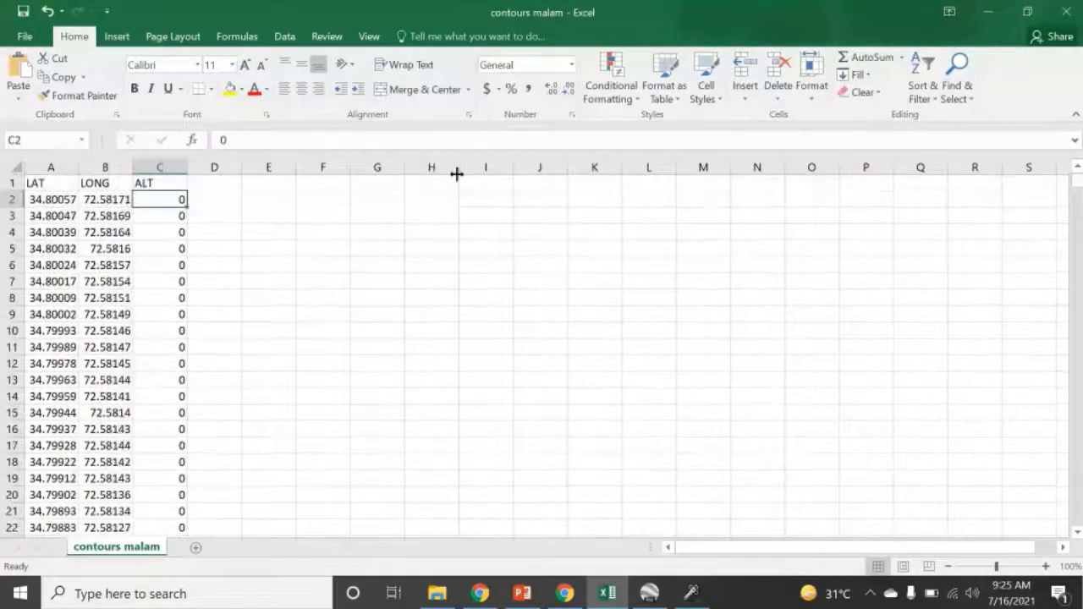
type("100")
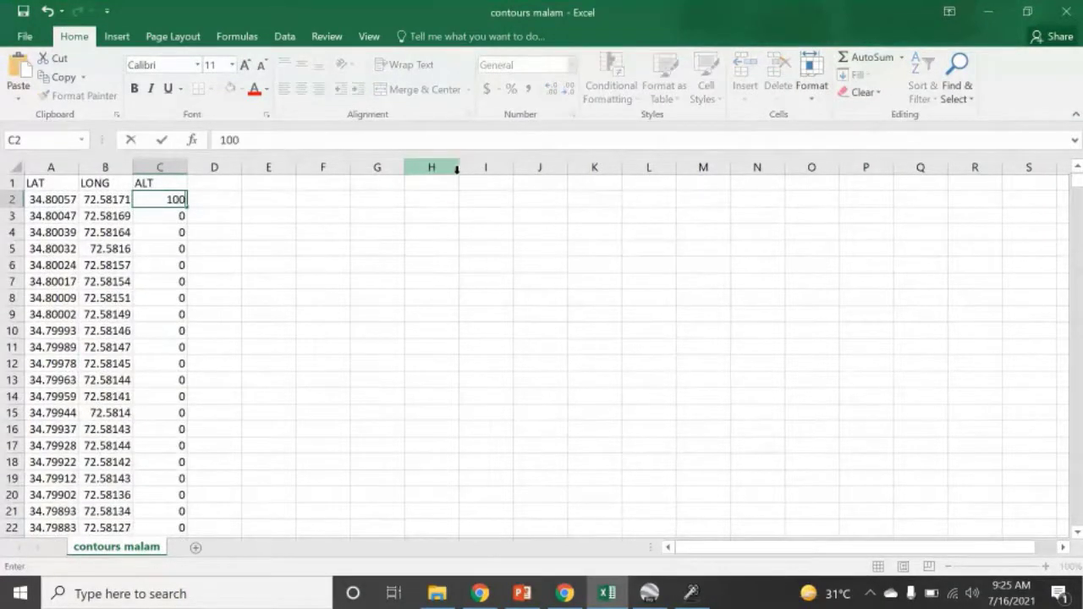
key("Return")
type("101")
key("Return")
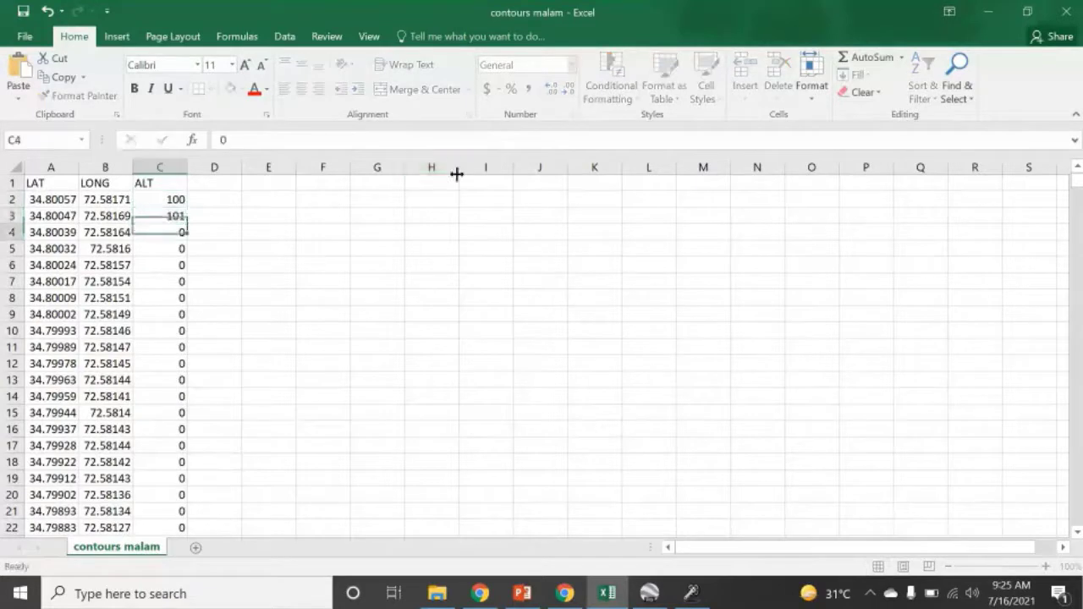
type("102")
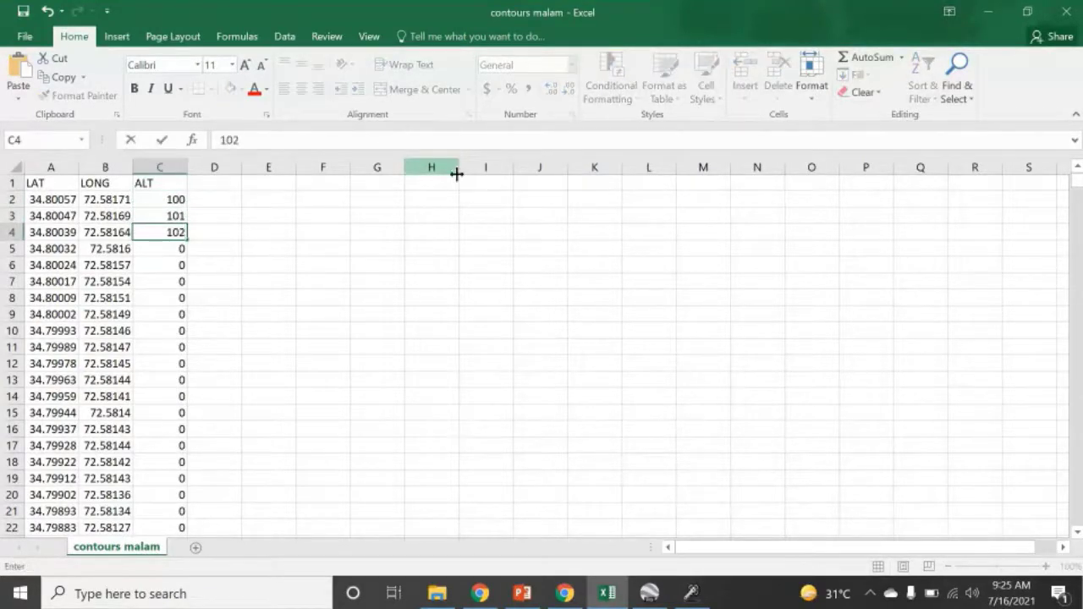
key("Return")
Step: Extend the series from C2:C4 down the whole ALT column and look through the filled values
left_click_drag(173, 199, 176, 233)
double_click(187, 240)
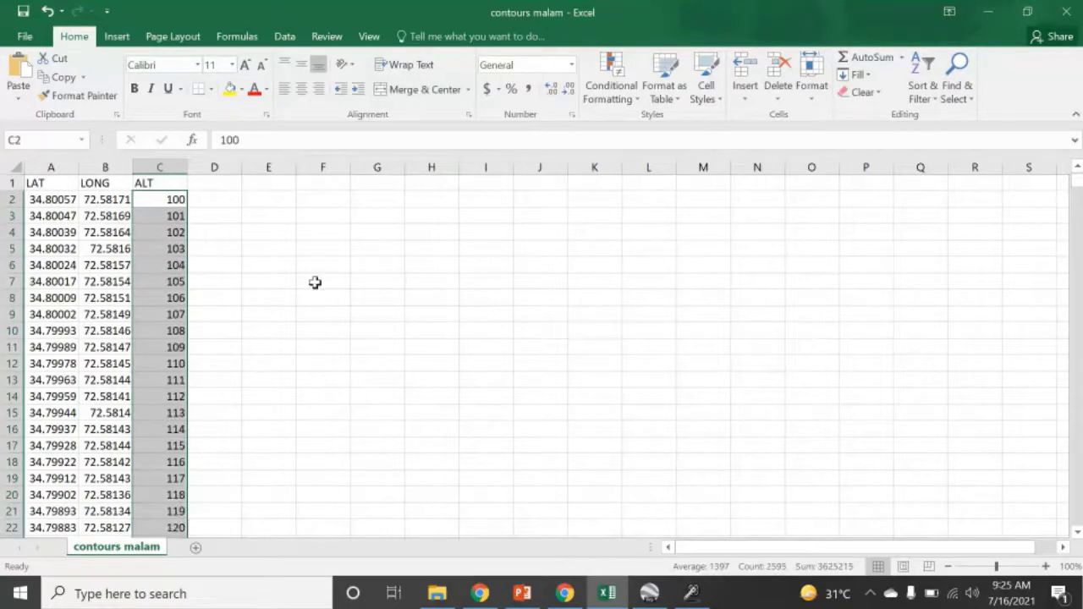
scroll(315, 282, "down", 17)
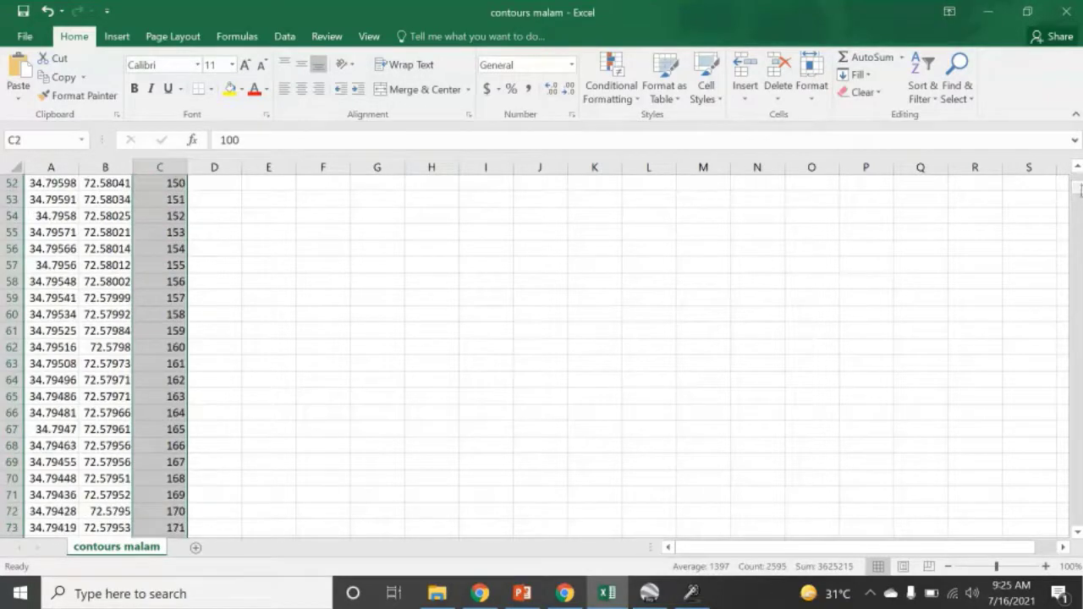
mouse_move(1076, 188)
left_mouse_down()
mouse_move(1076, 517)
mouse_move(1076, 179)
left_mouse_up()
left_click(633, 249)
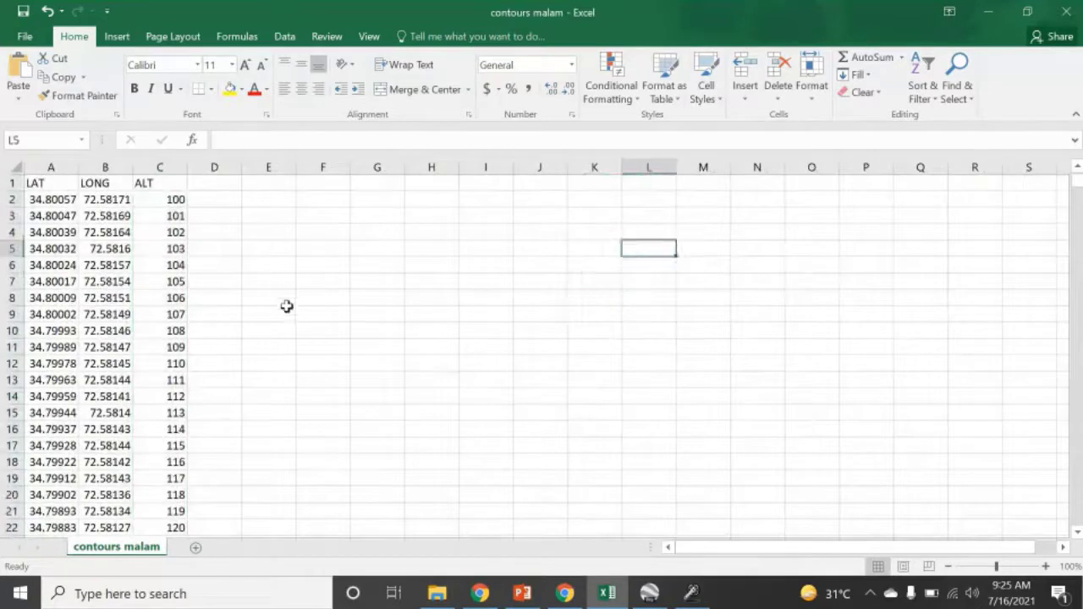
Step: Save the contours malam workbook in its CSV format and minimize Excel
left_click(17, 8)
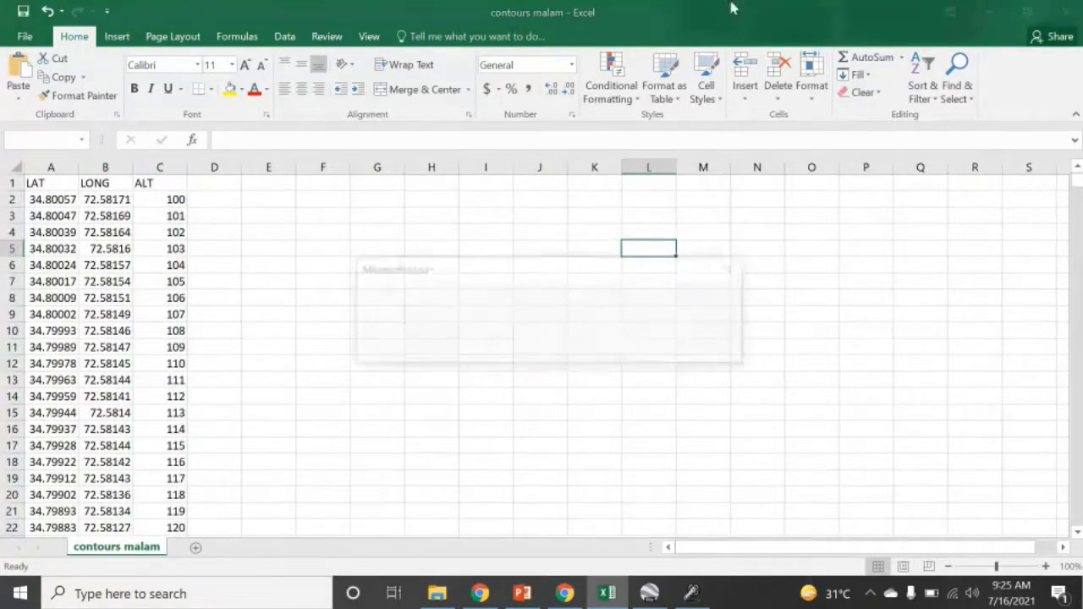
left_click(483, 356)
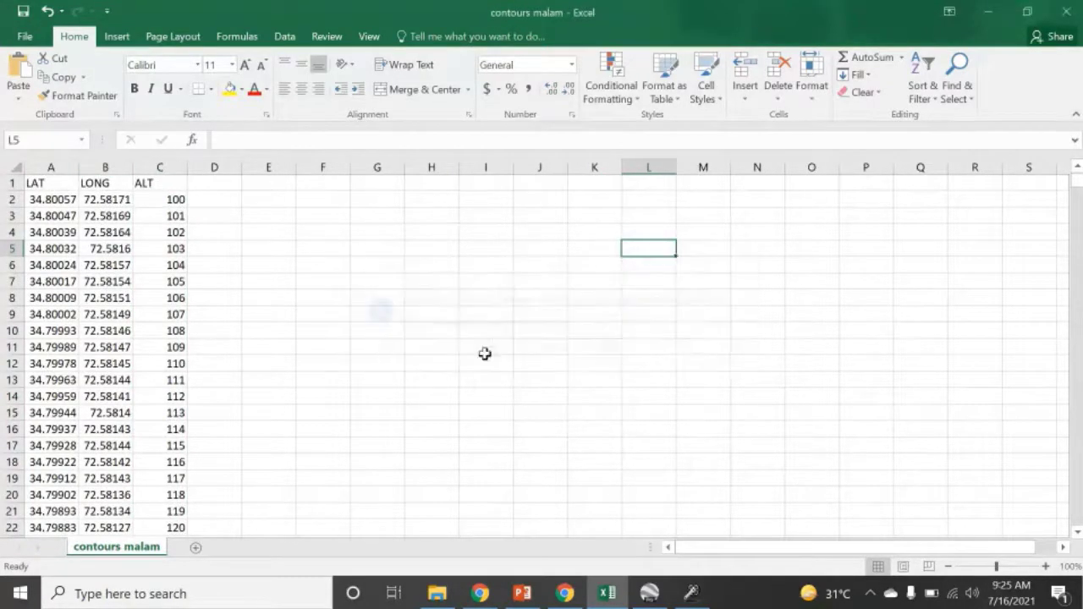
left_click(949, 11)
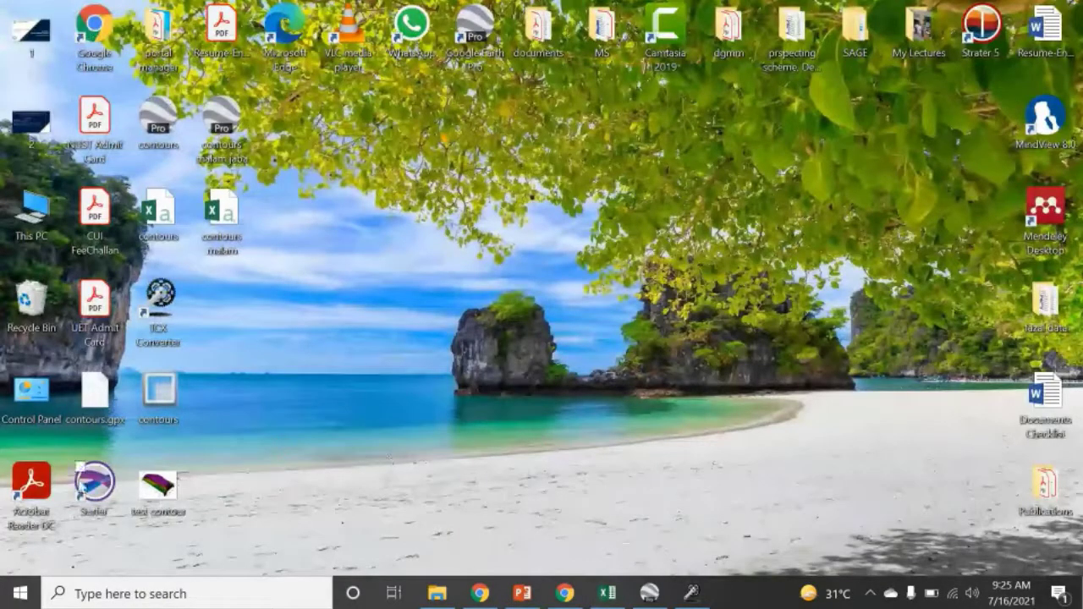
Step: Launch Surfer from the desktop and start Grid Data with Data Metrics as the gridding method
left_click(95, 484)
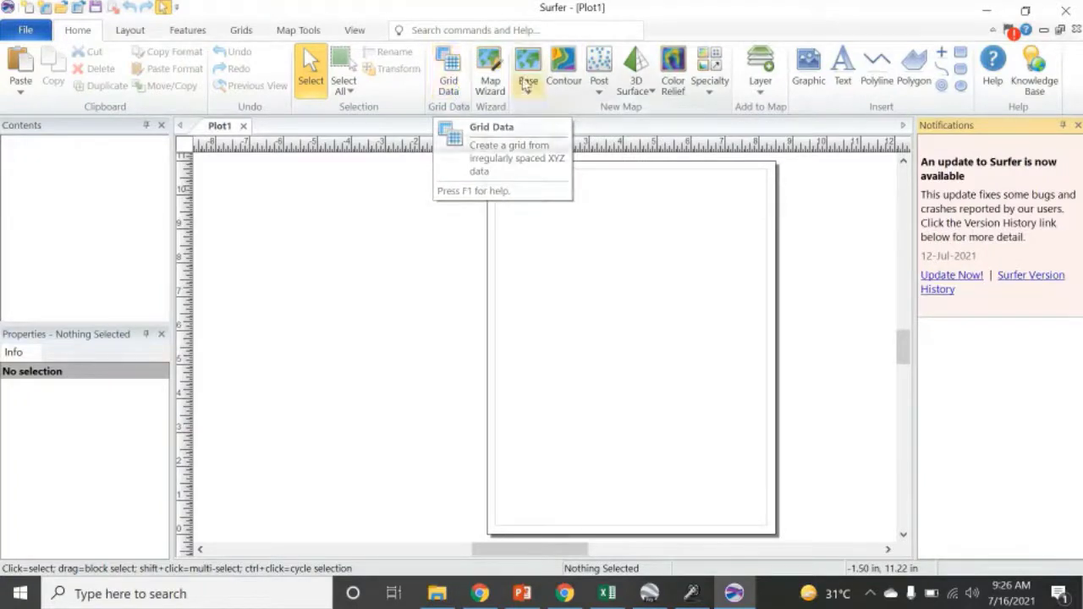
left_click(454, 95)
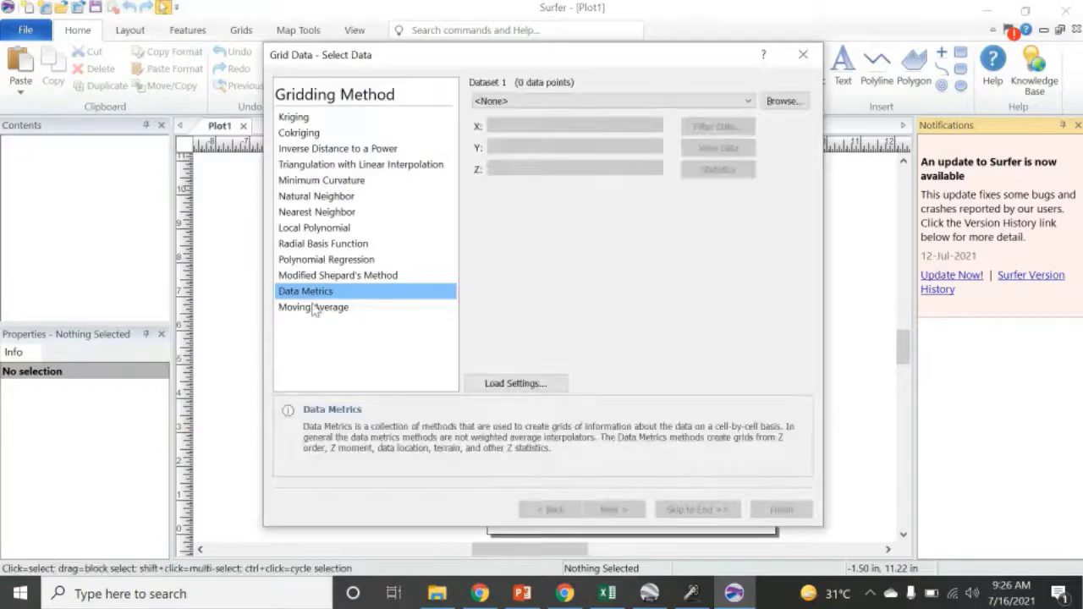
left_click(336, 118)
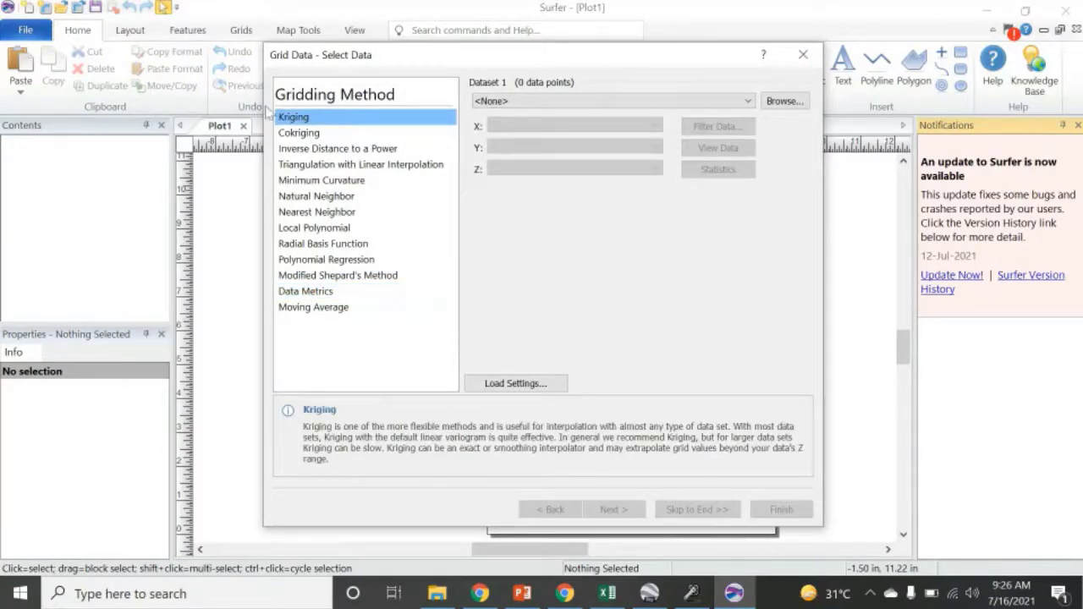
left_click(286, 291)
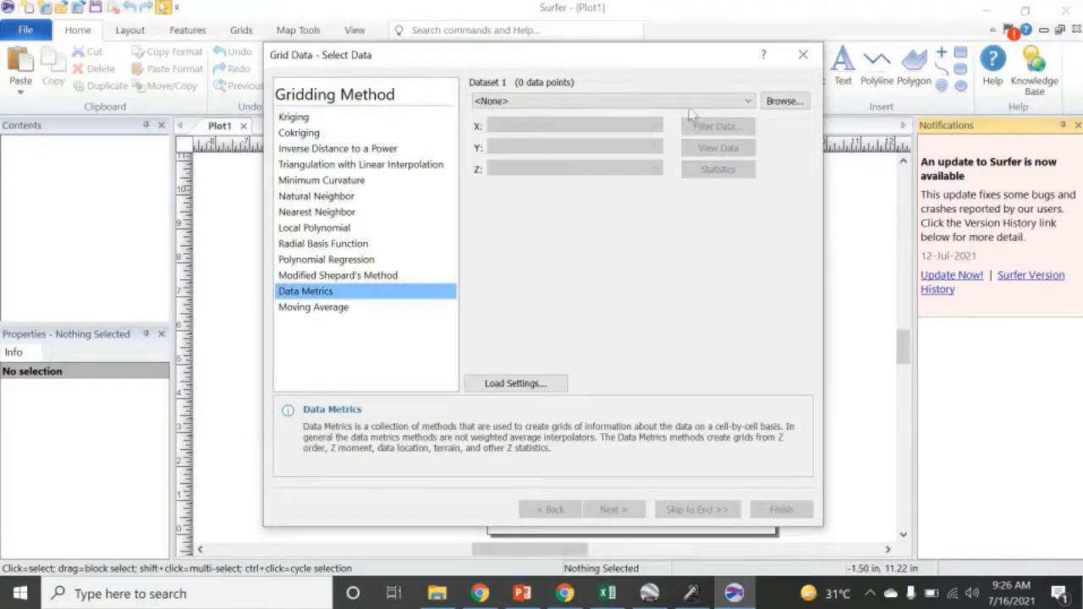
Step: Load the contours malam CSV from the Desktop as the gridding dataset, keeping Column A: LAT as X
left_click(784, 101)
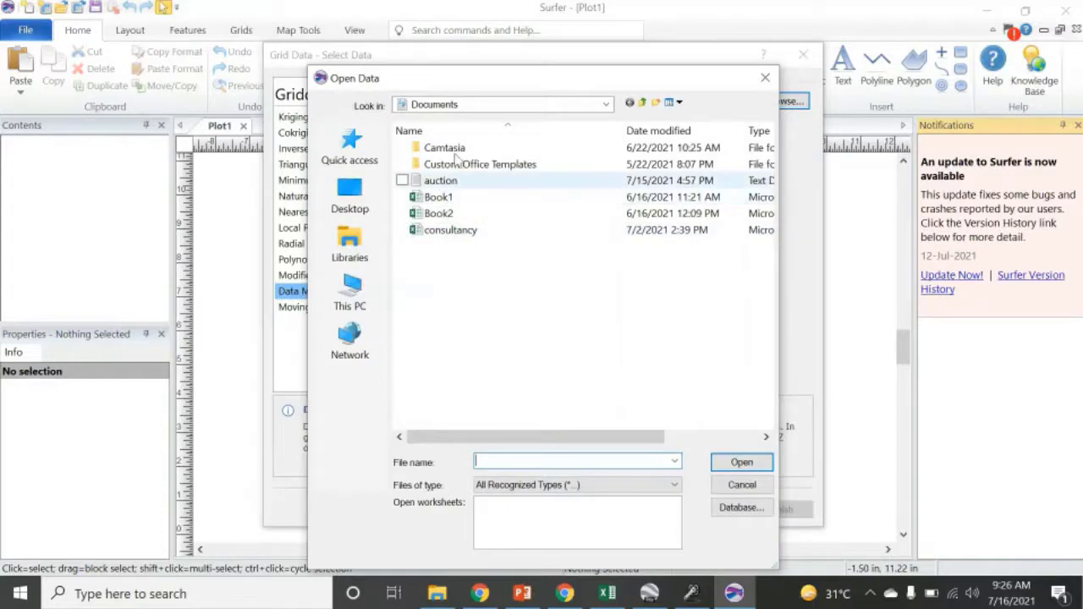
left_click(349, 195)
scroll(499, 254, "down", 3)
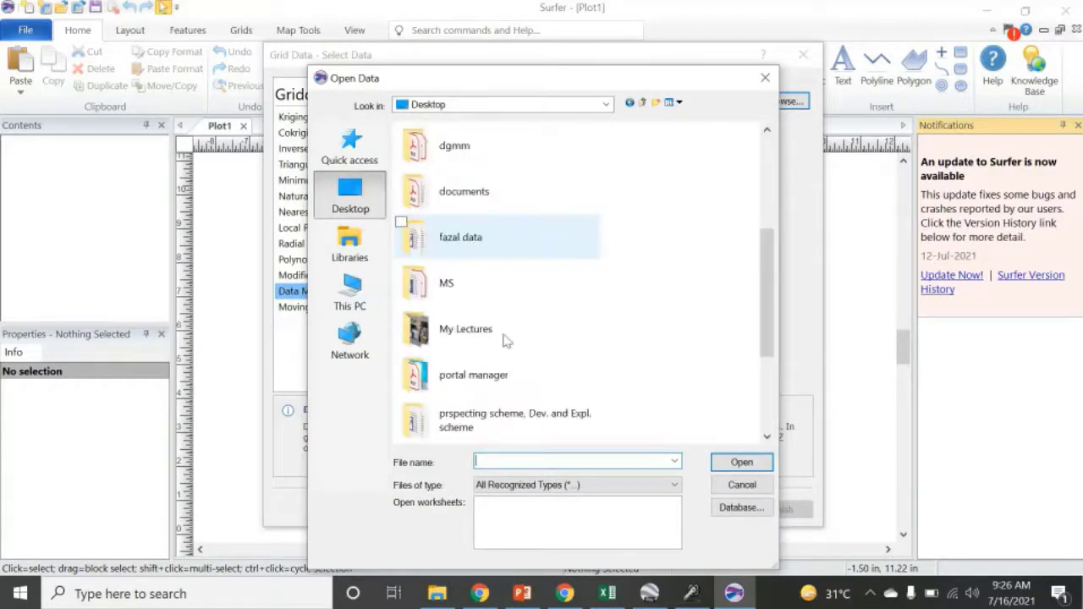
scroll(505, 339, "down", 2)
left_click(511, 381)
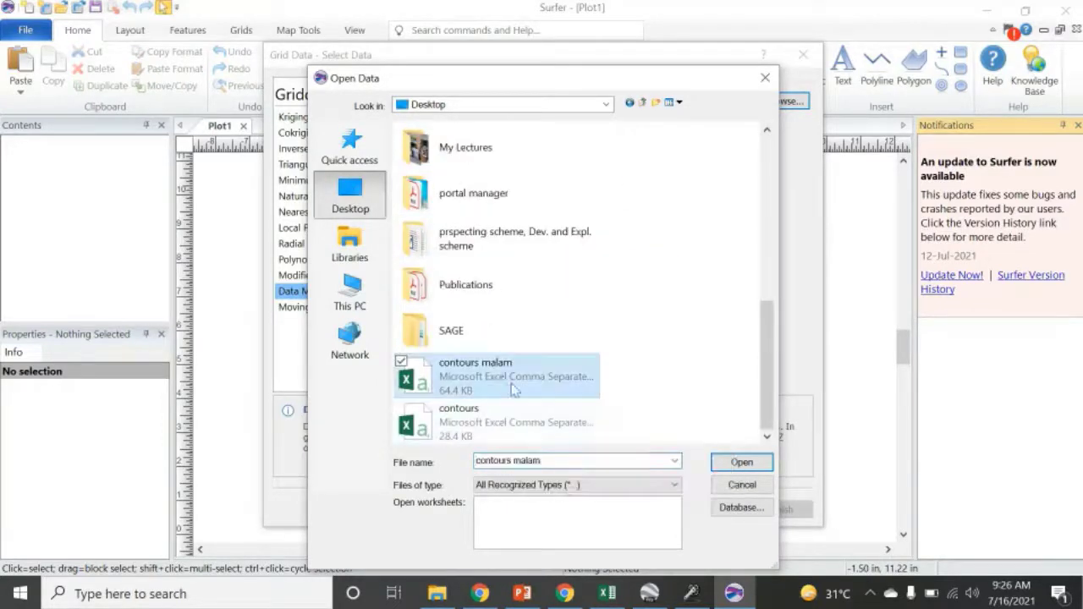
left_click(741, 463)
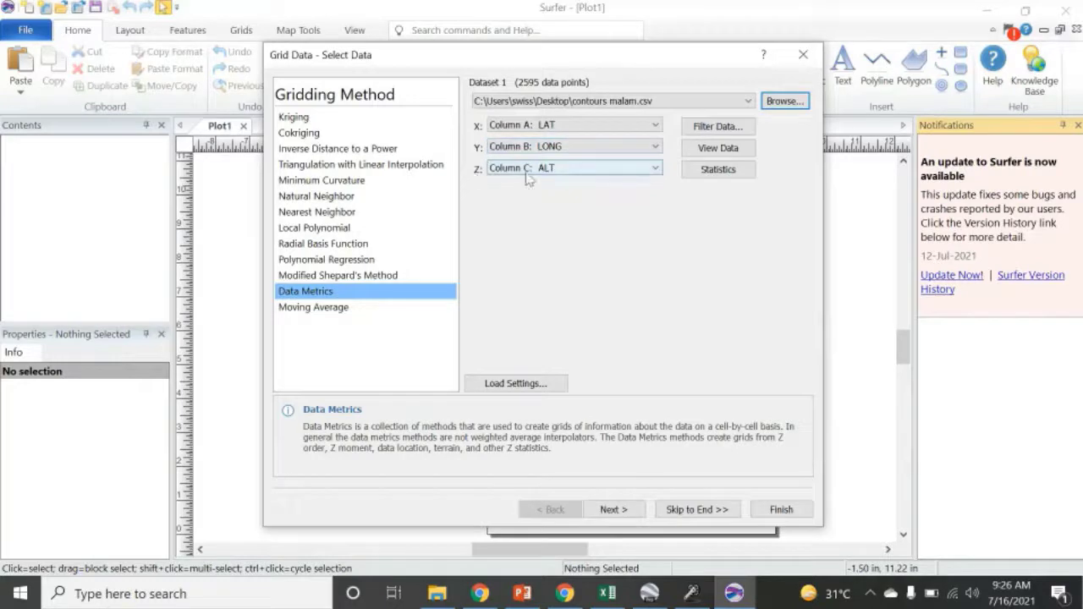
left_click(581, 127)
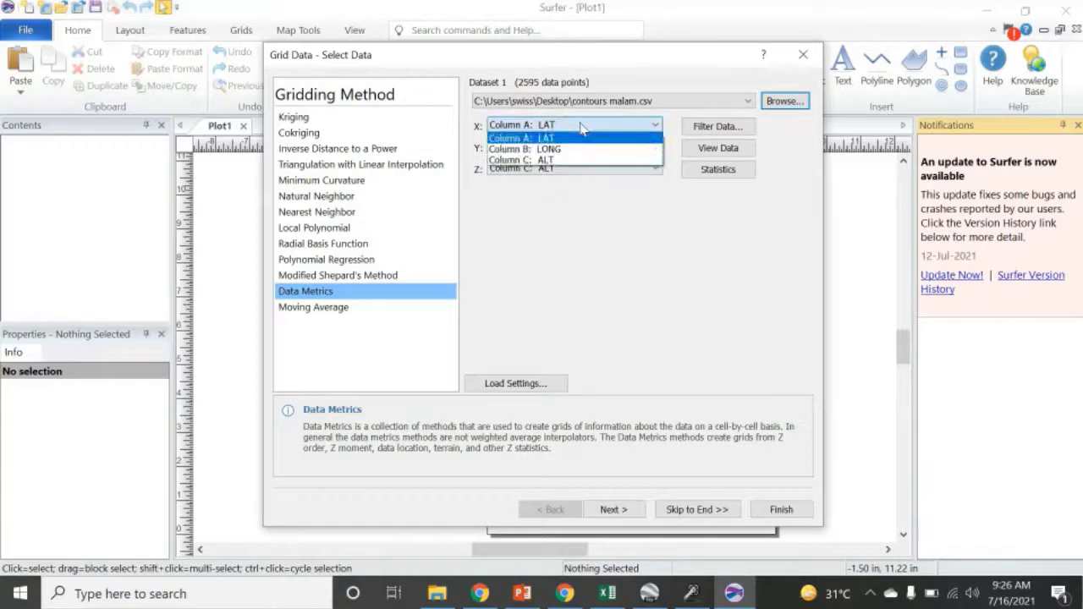
left_click(581, 127)
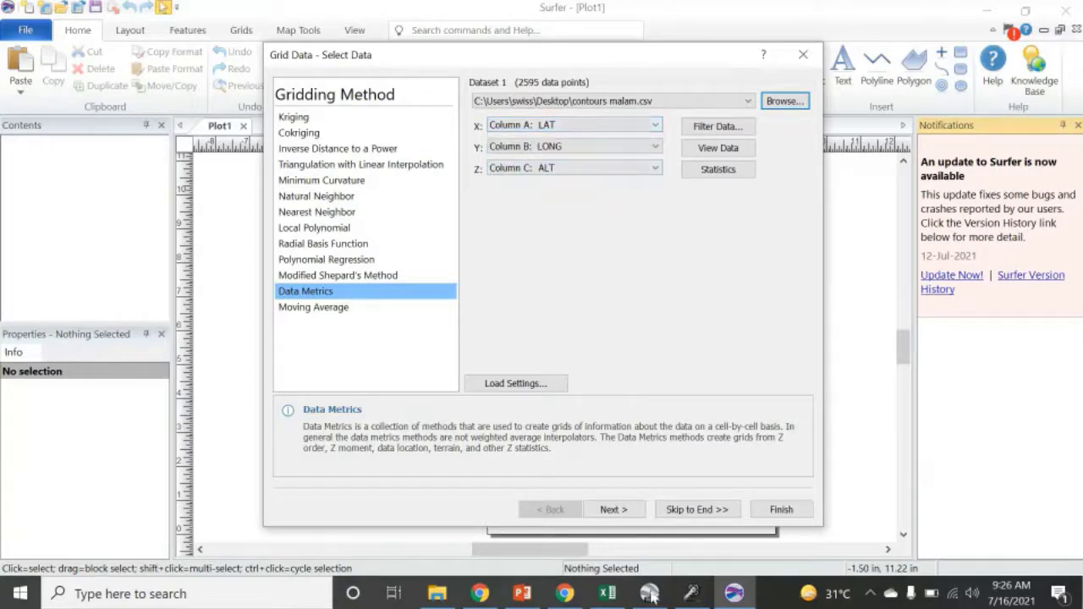
Step: Generate the contours malam grid using the default Data Metrics options with Count as the metric, and dismiss the completion message
left_click(617, 512)
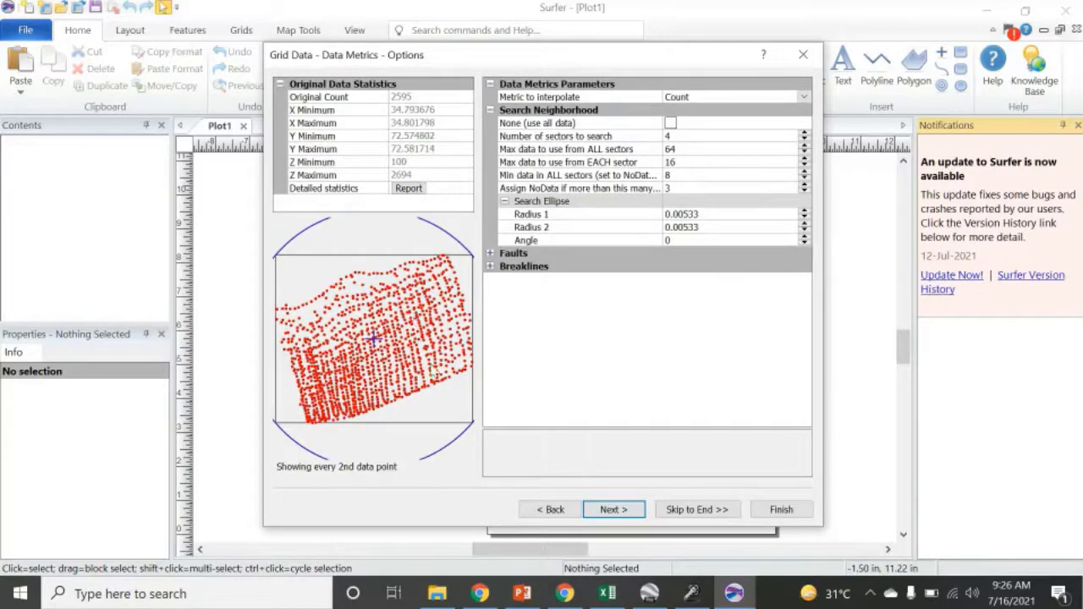
left_click(609, 511)
left_click(765, 510)
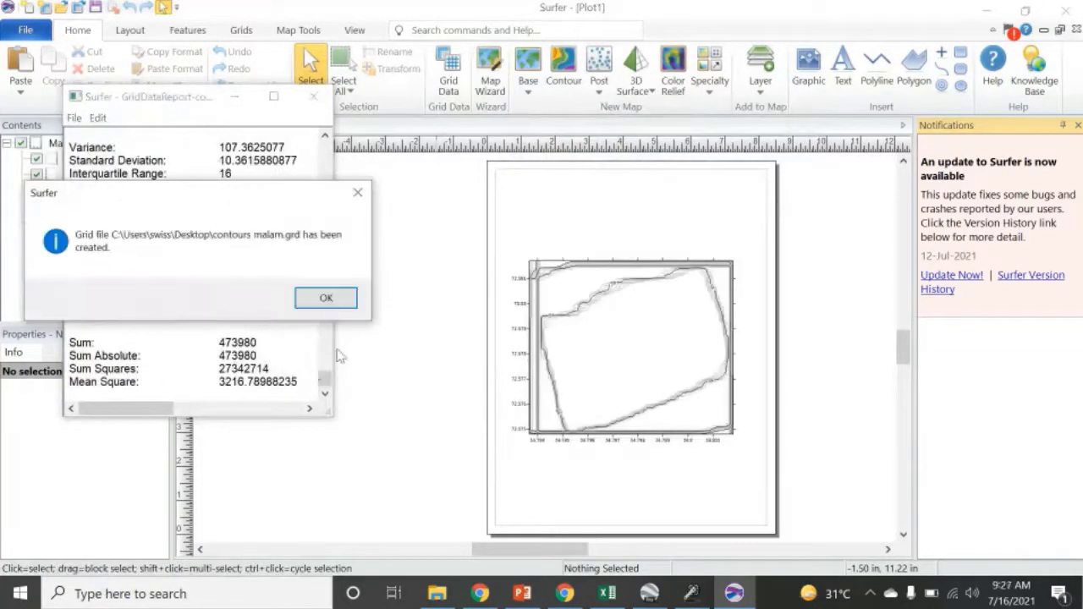
left_click(340, 298)
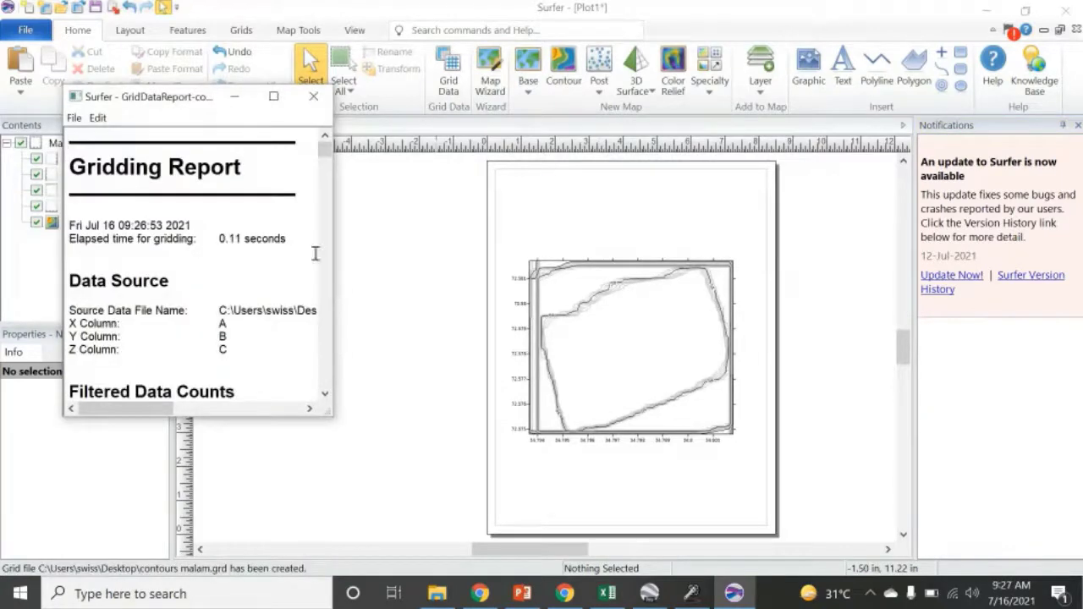
Step: Close the gridding report, saving it to the Desktop as GridDataReport-contours malam in Rich Text Format
left_click(311, 105)
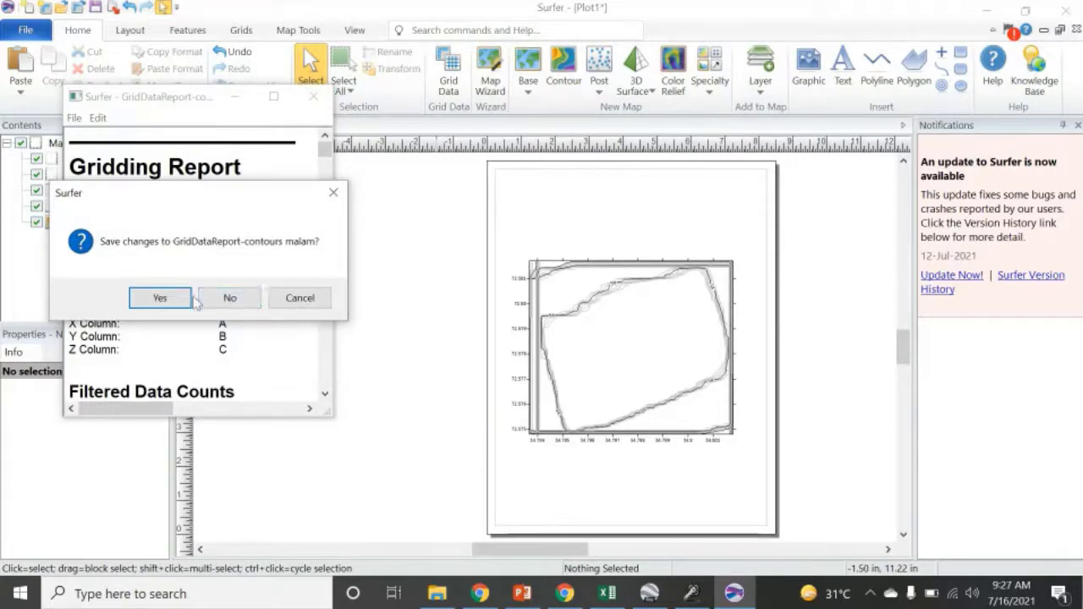
left_click(162, 297)
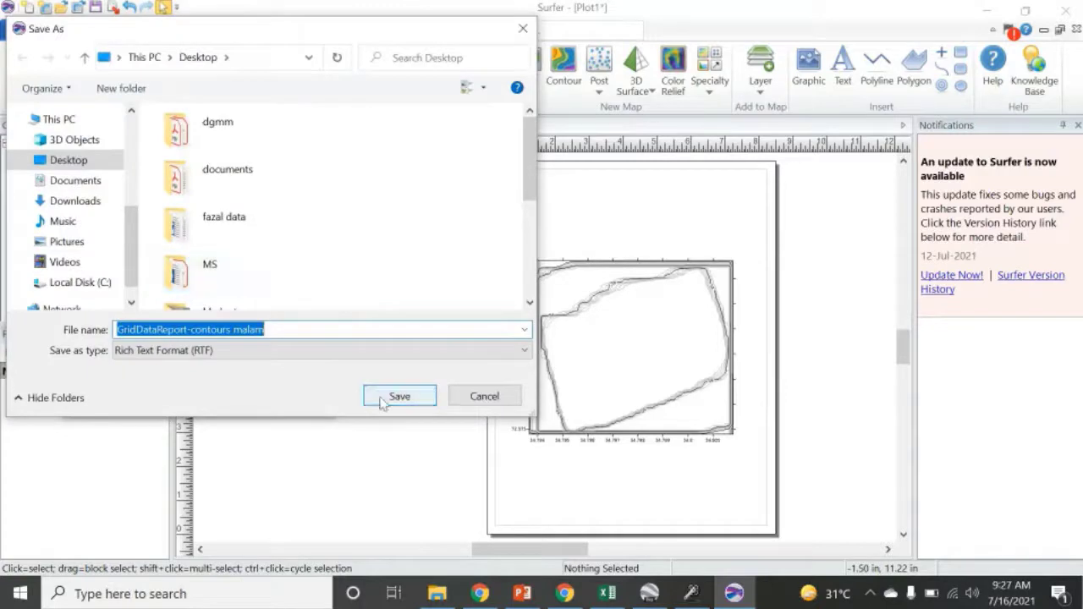
left_click(387, 402)
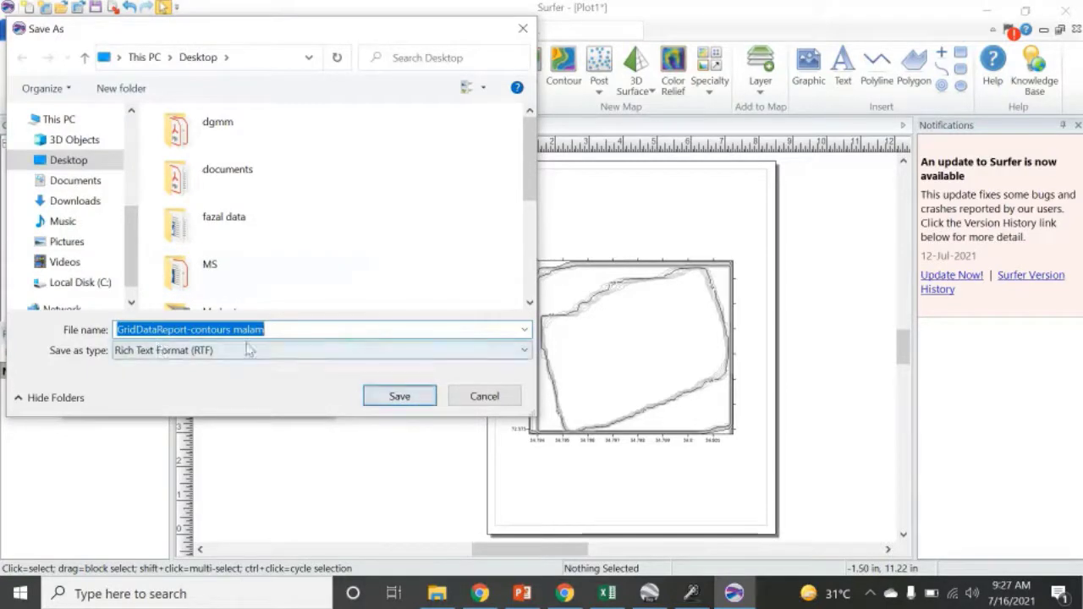
left_click(399, 401)
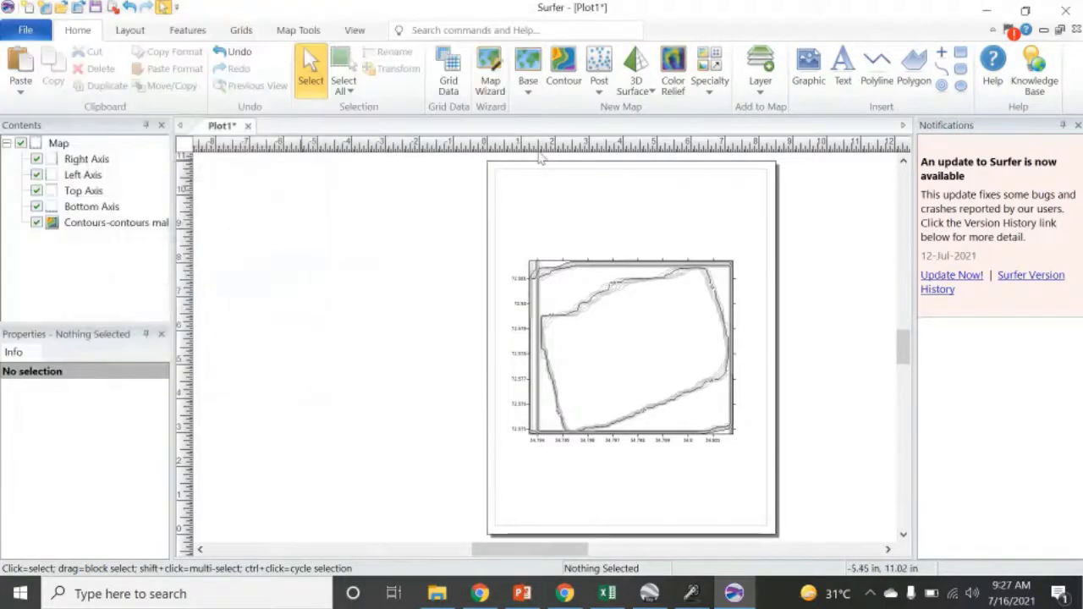
Step: Examine the generated contour map up close and as a whole, including the contour lines labelled 54
scroll(630, 370, "up", 5)
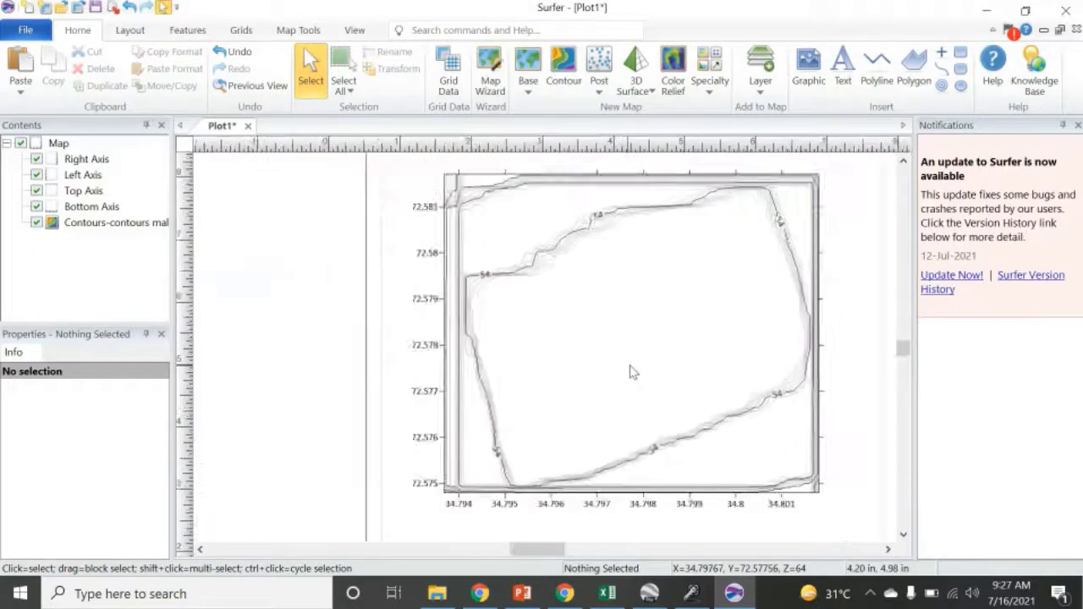
scroll(630, 373, "down", 5)
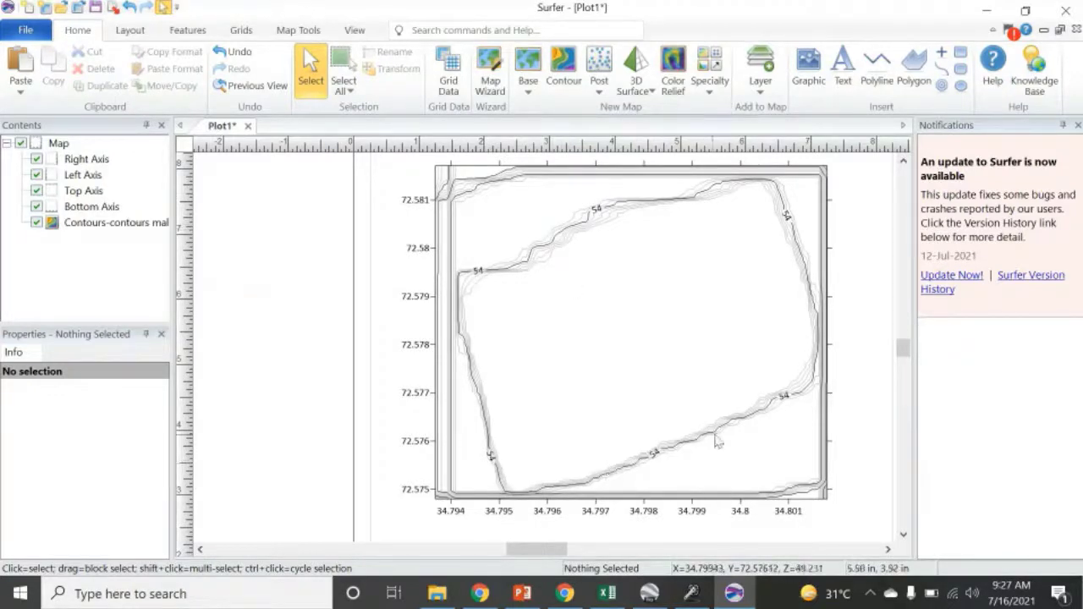
scroll(774, 420, "up", 4)
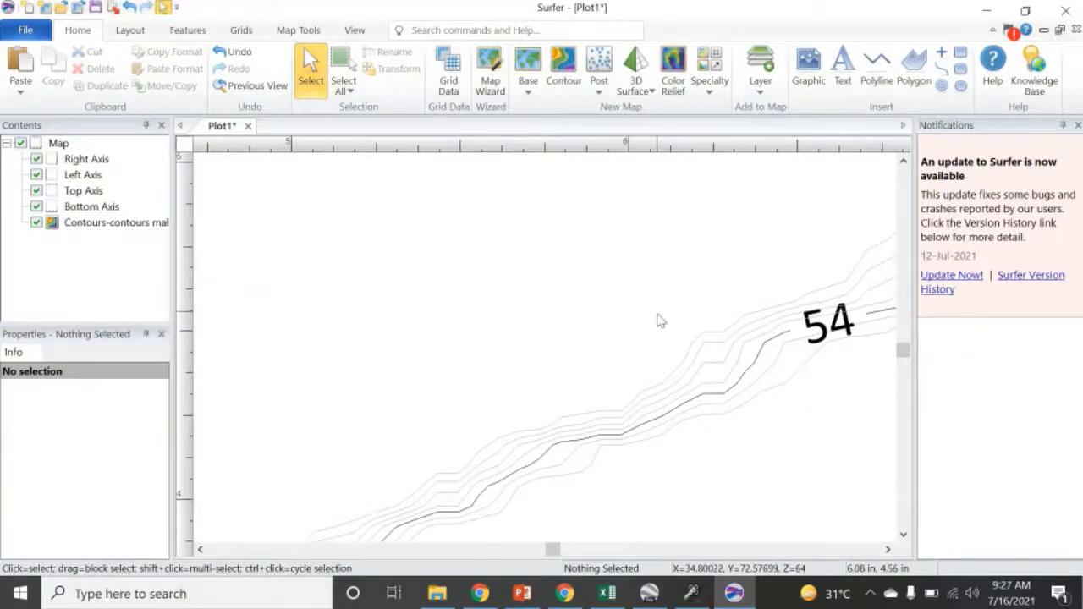
scroll(699, 389, "down", 6)
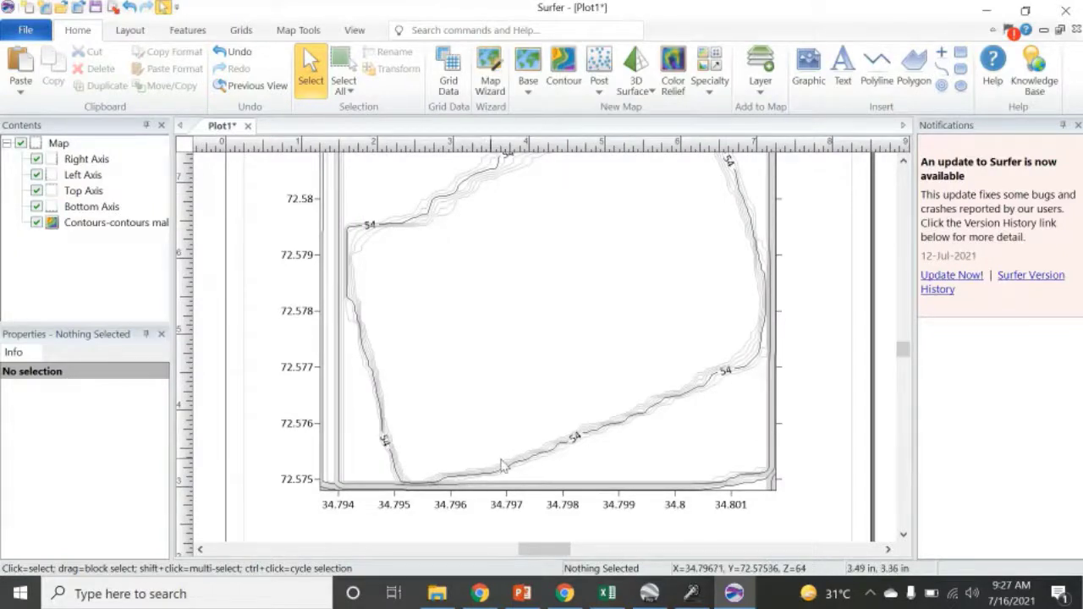
scroll(709, 378, "down", 2)
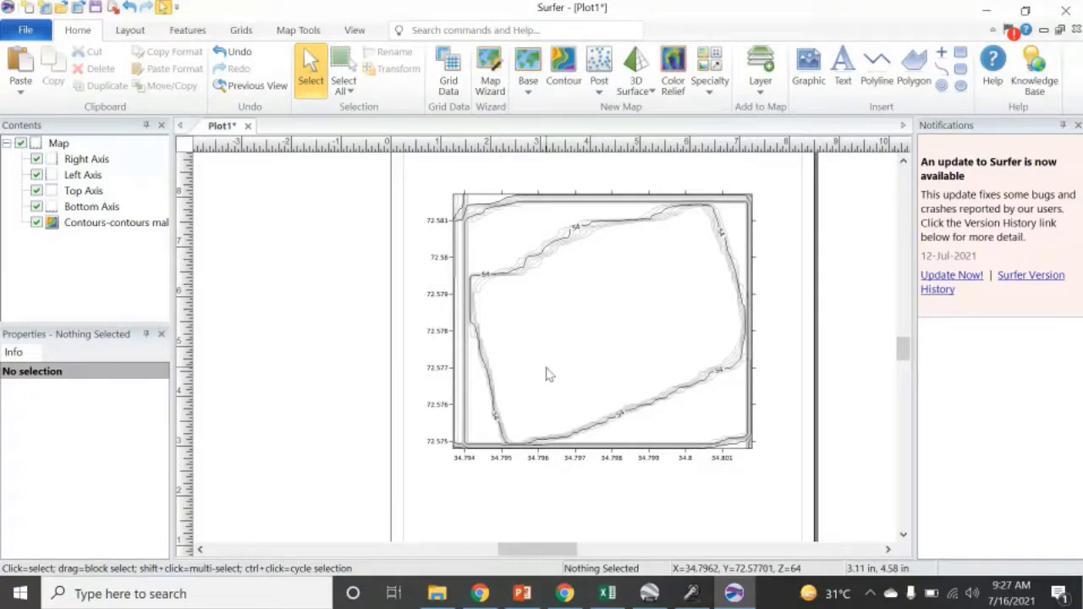
scroll(546, 375, "down", 3)
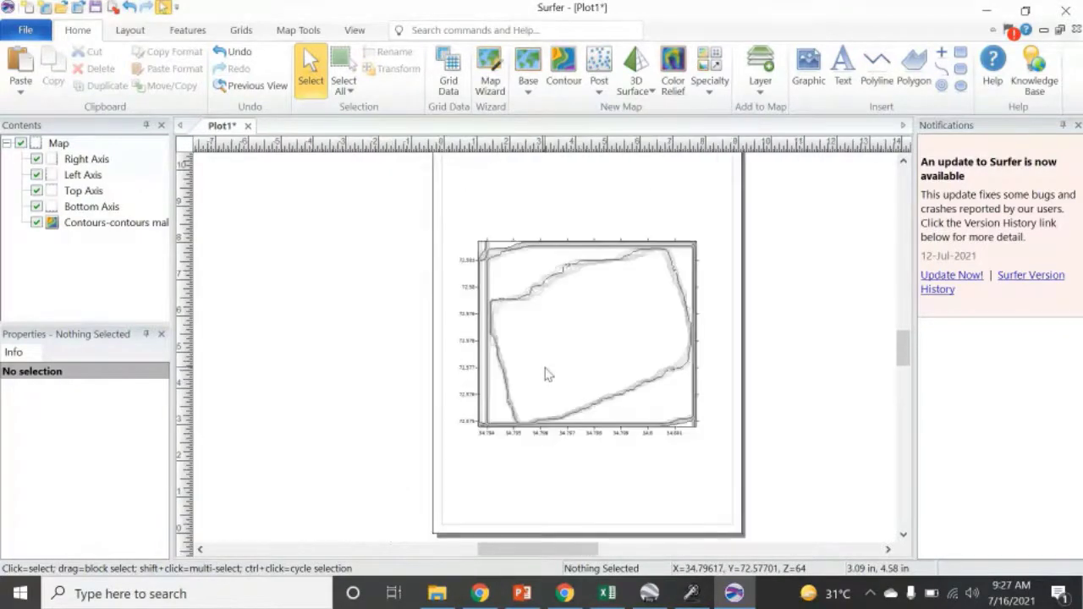
Step: Create a new plot and add a 3D surface map from the contours malam grid on the Desktop
key("ctrl+n")
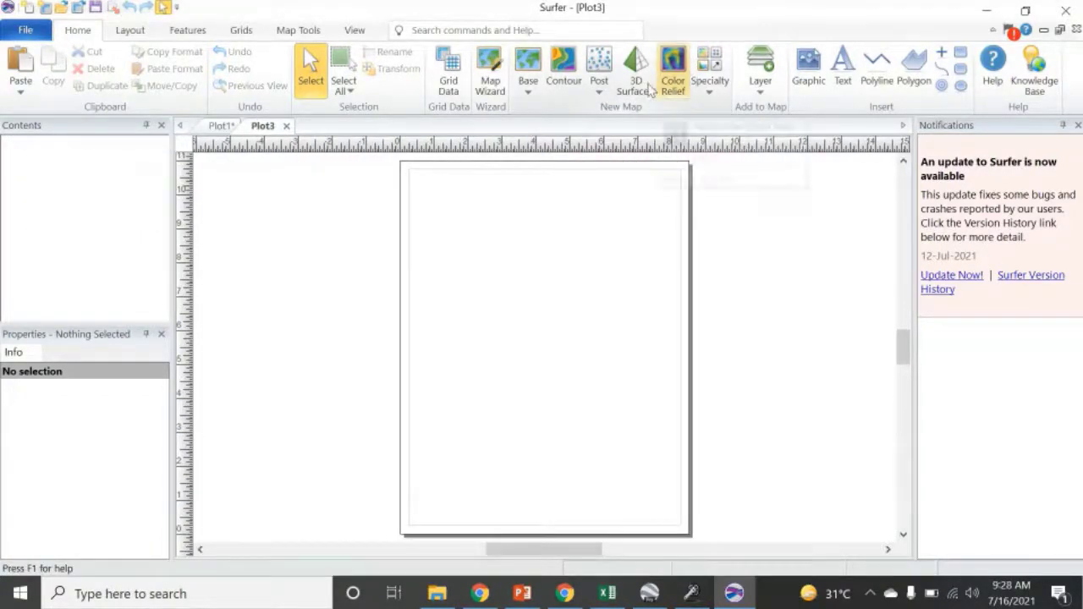
left_click(636, 85)
left_click(665, 110)
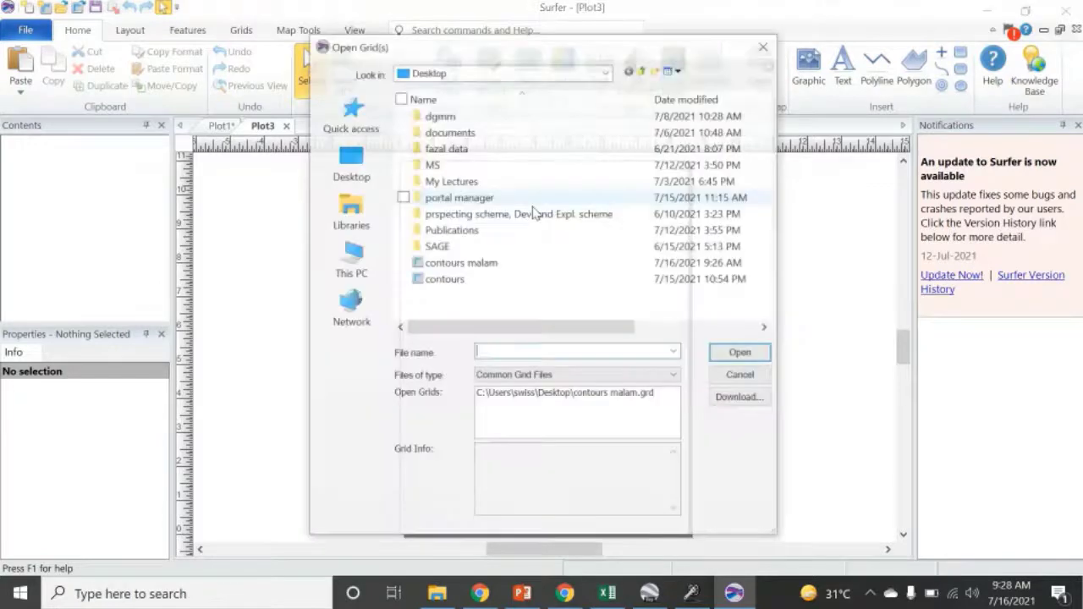
left_click(460, 262)
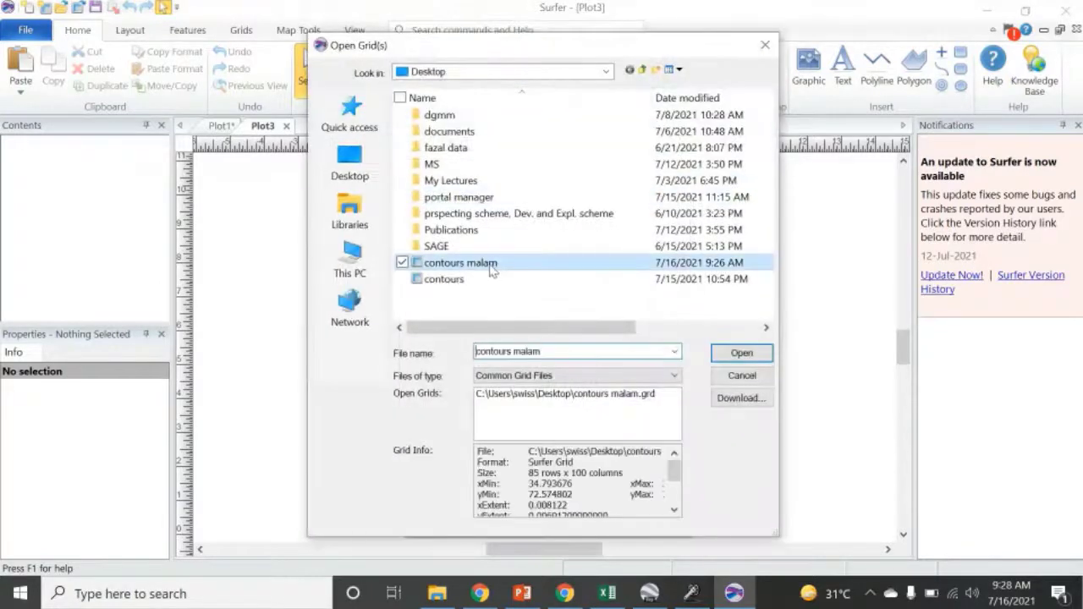
left_click(741, 352)
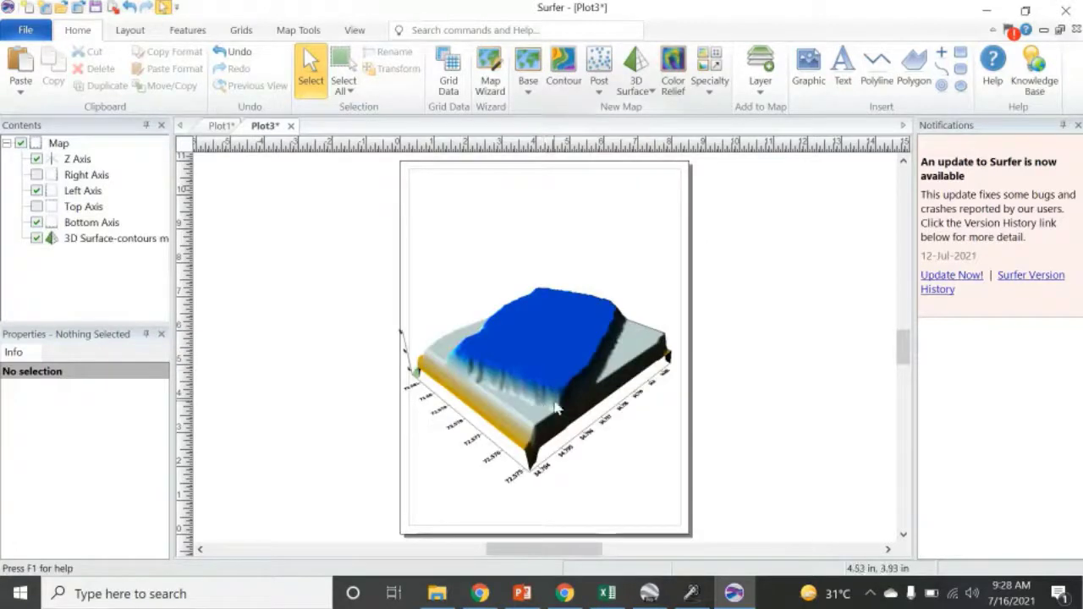
Step: Select the 3D surface and set its upper material color to the ChromaDepth colormap
scroll(555, 408, "up", 4)
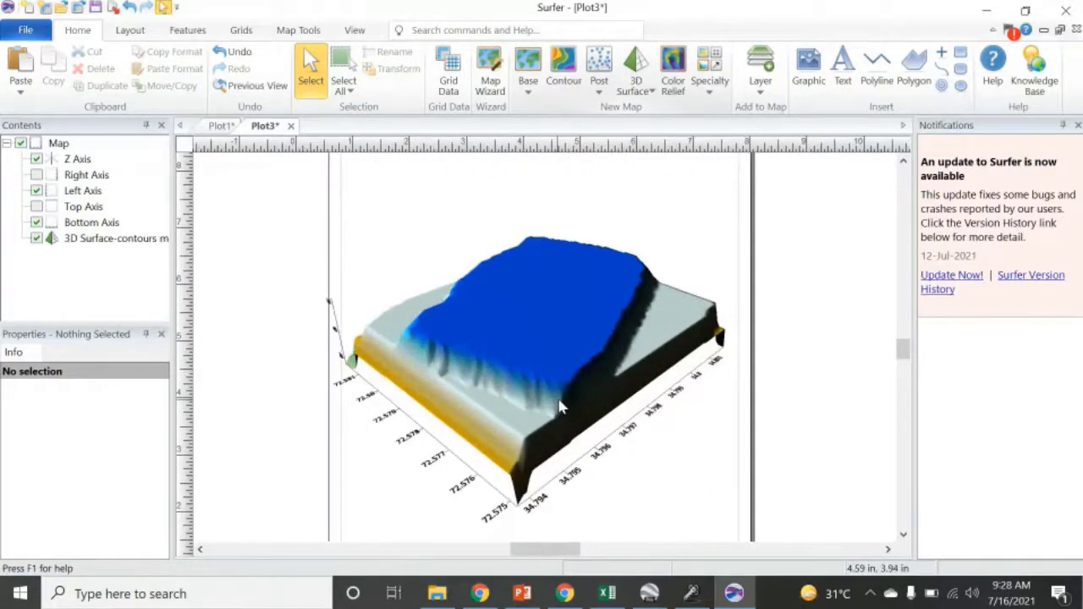
left_click_drag(543, 408, 515, 374)
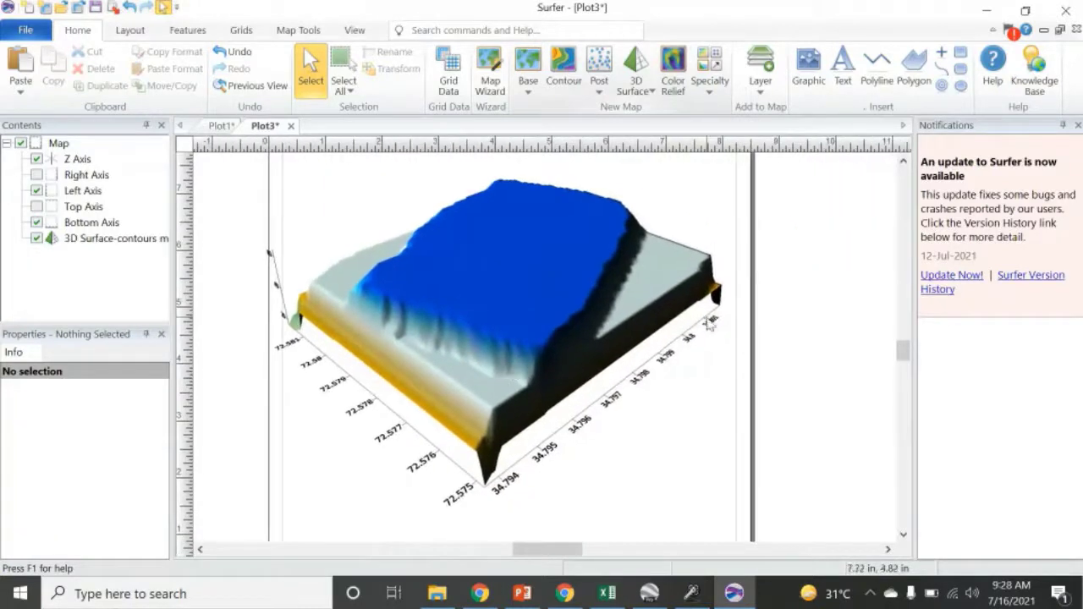
left_click(709, 319)
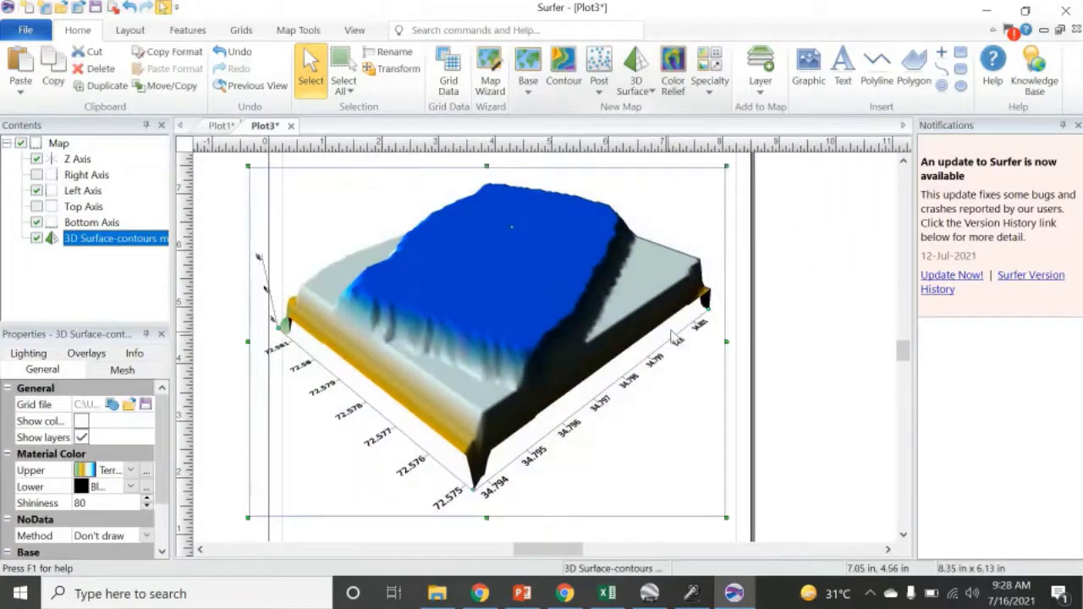
left_click_drag(606, 319, 639, 318)
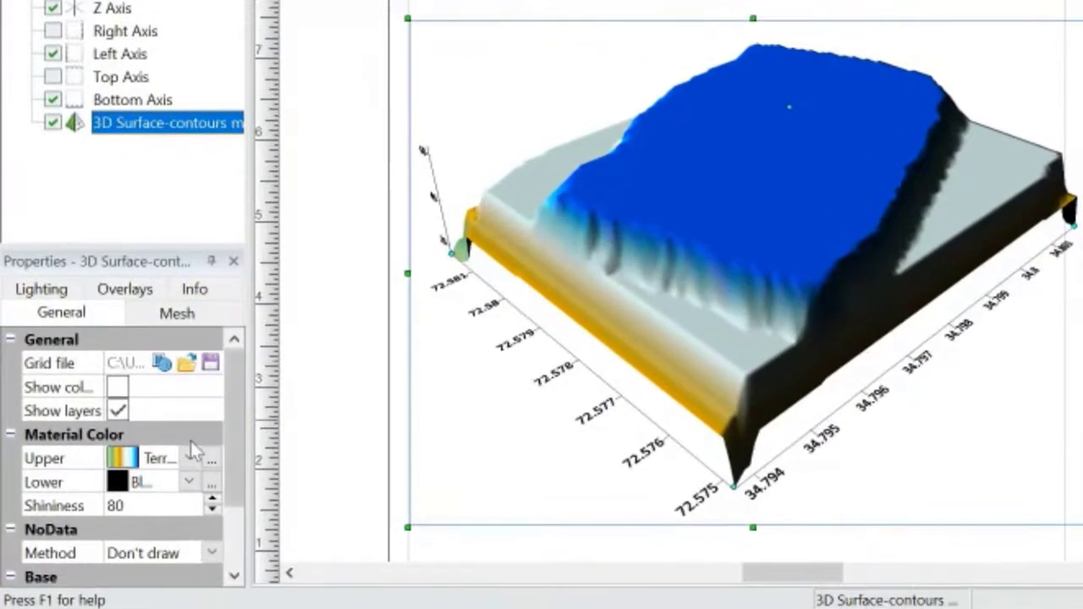
left_click(189, 460)
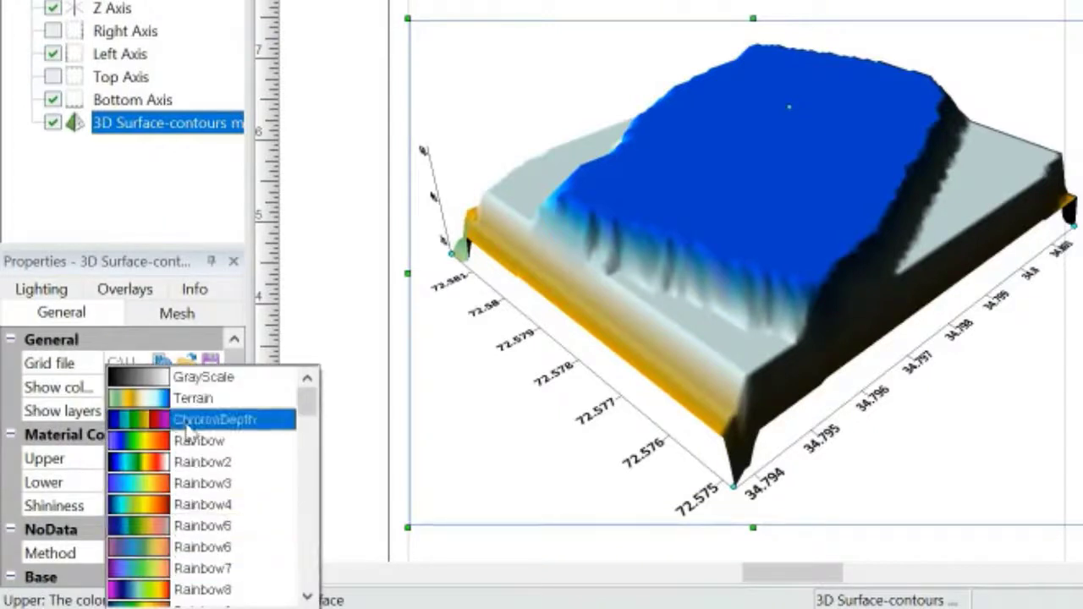
left_click(211, 418)
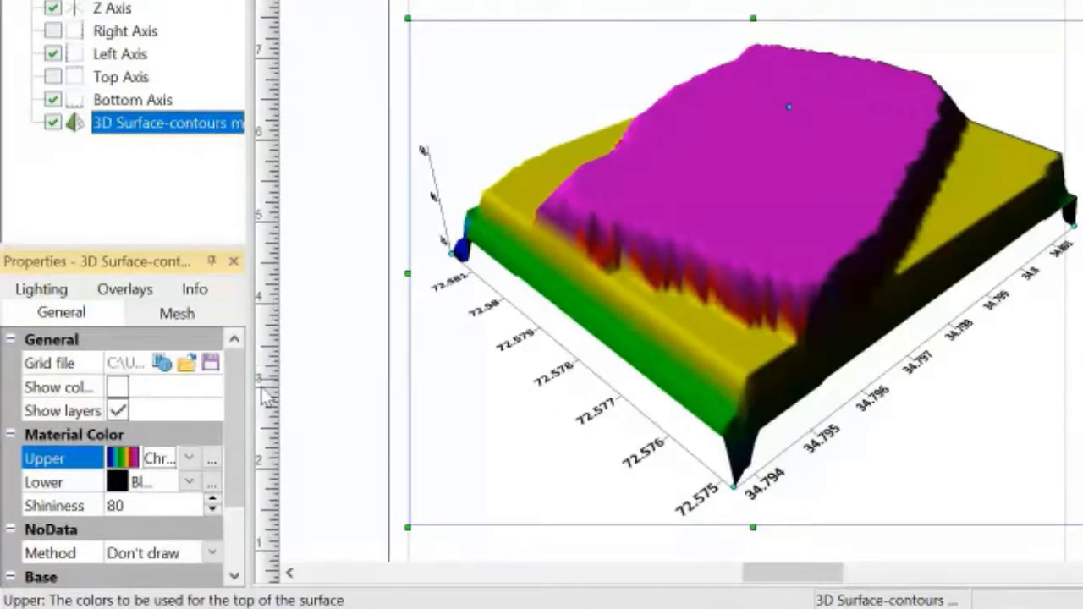
Step: Try showing a solid base below the 3D surface and turn it off again
scroll(72, 491, "down", 2)
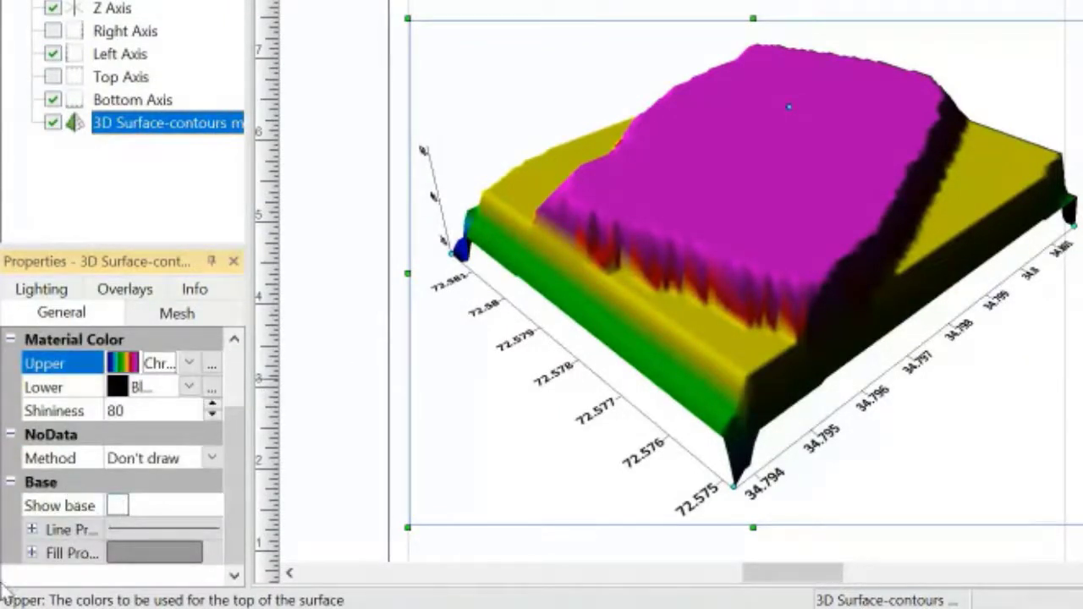
left_click(119, 506)
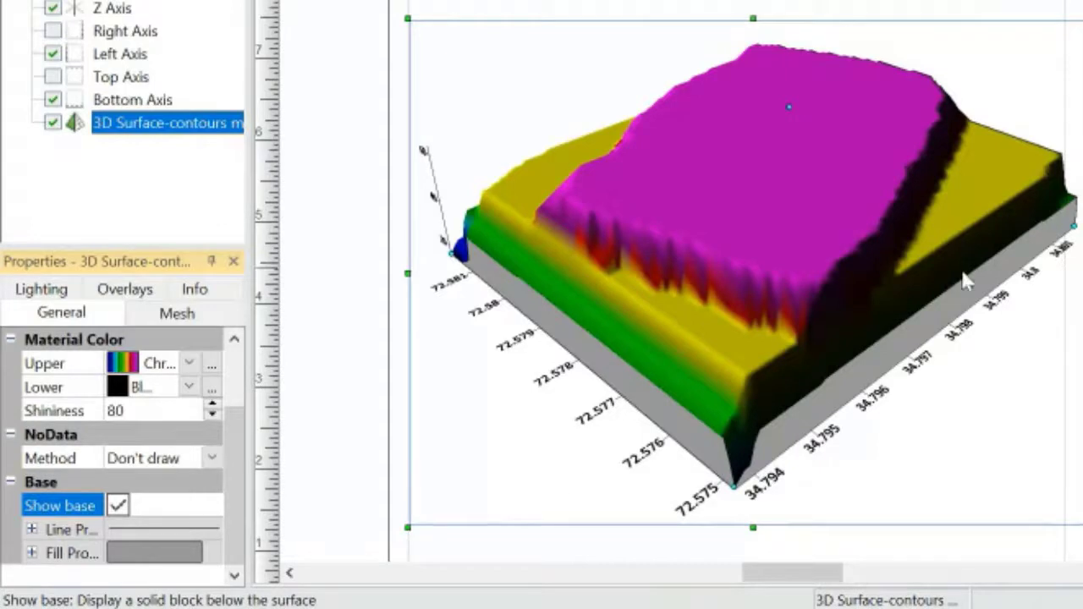
left_click(118, 505)
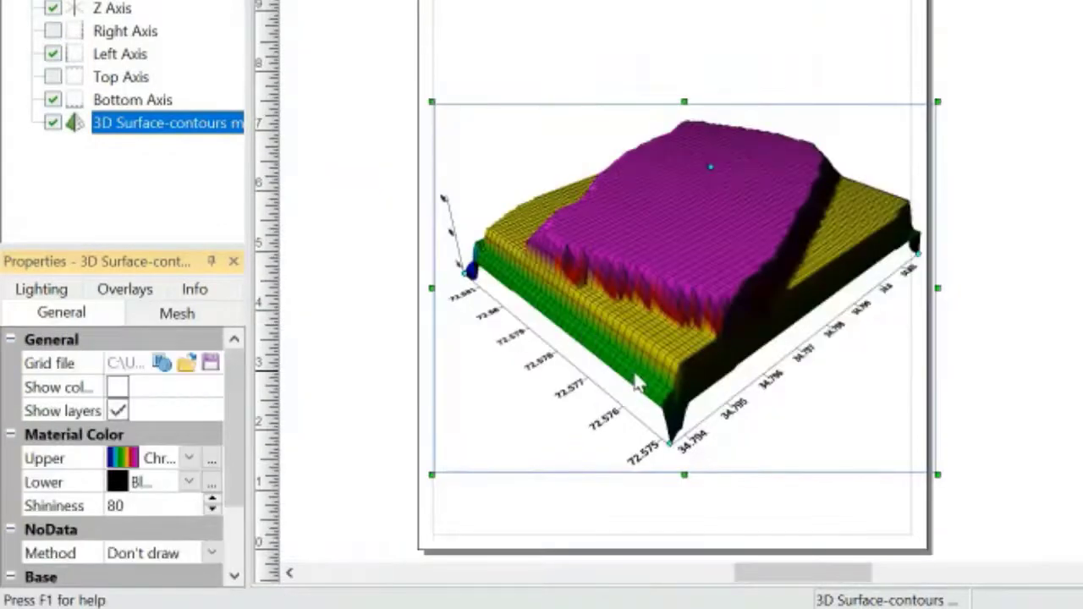